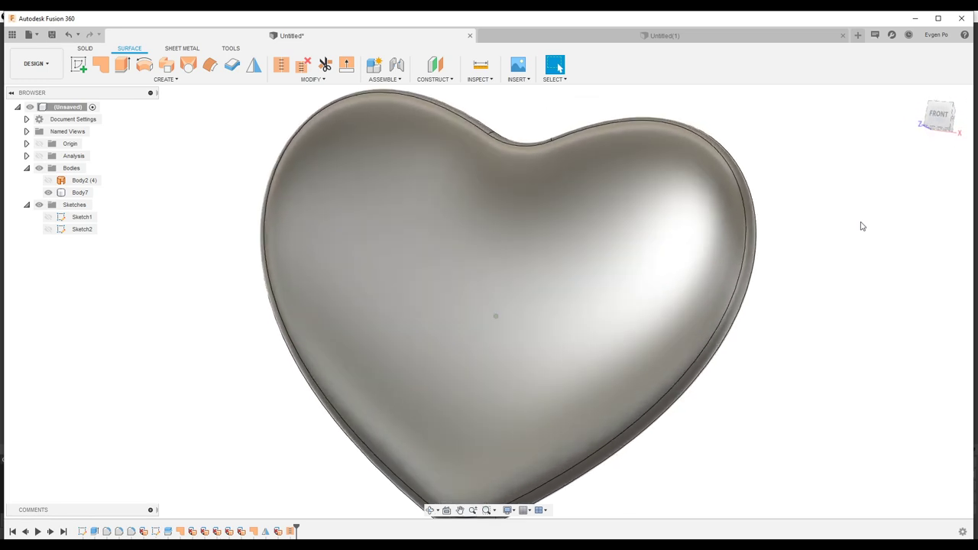
Show the zebra analysis on the finished heart, then switch to the empty Untitled(1) design
{"action": "left_click", "coordinate": [38, 156]}
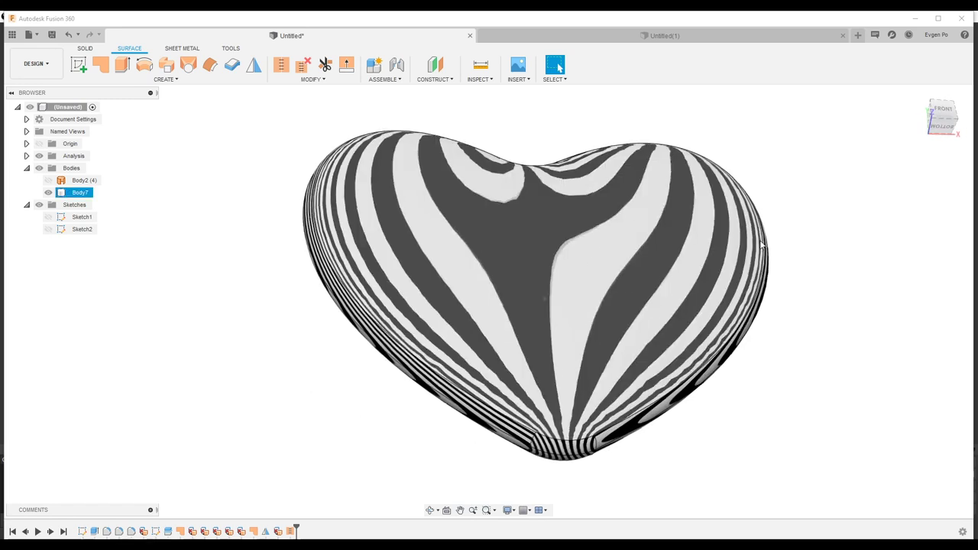
{"action": "left_click", "coordinate": [740, 38]}
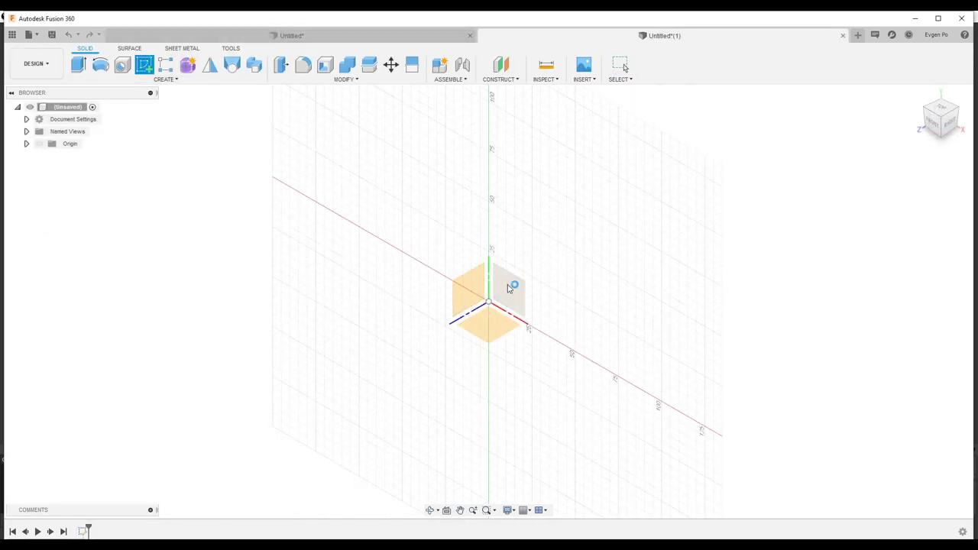
Sketch a front-plane spline as the heart's right half, its top tangent curling back toward the centre line
{"action": "left_click", "coordinate": [509, 288]}
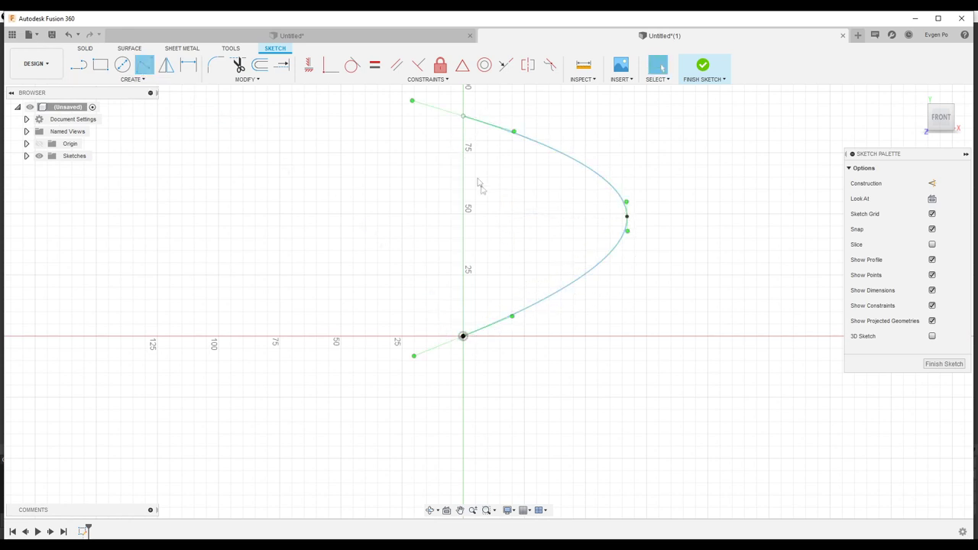
{"action": "left_click", "coordinate": [463, 117]}
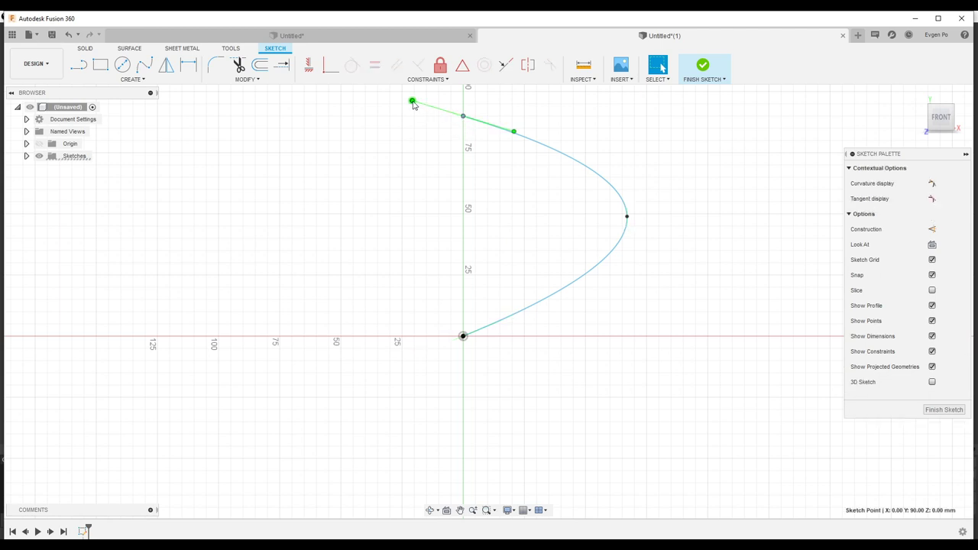
{"action": "left_click_drag", "start_coordinate": [414, 106], "coordinate": [414, 114]}
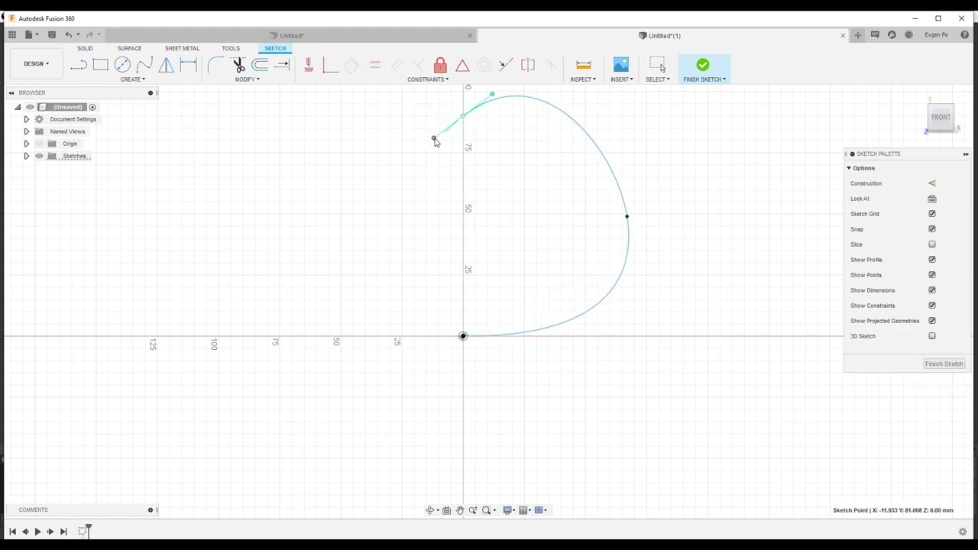
{"action": "left_click_drag", "start_coordinate": [627, 219], "coordinate": [564, 204]}
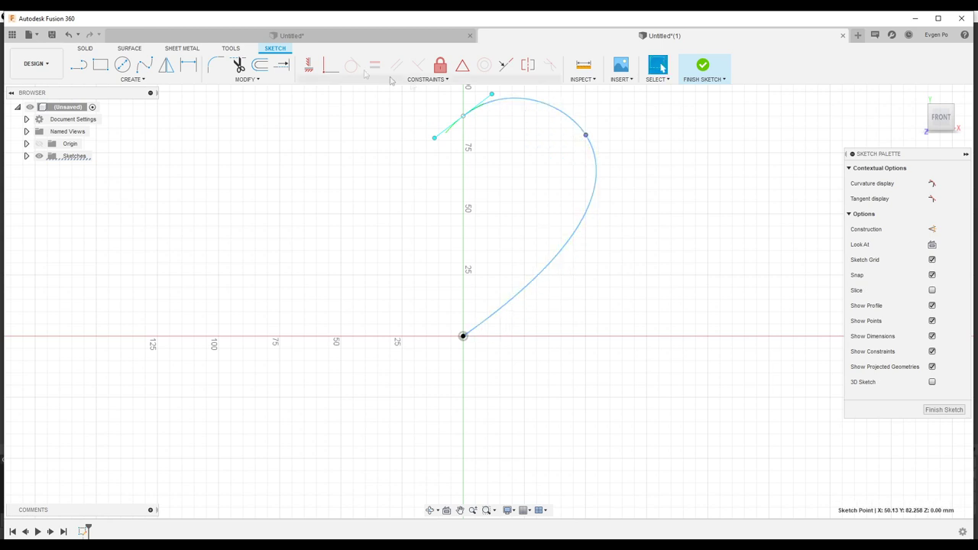
{"action": "left_click", "coordinate": [169, 64]}
{"action": "left_click", "coordinate": [529, 101]}
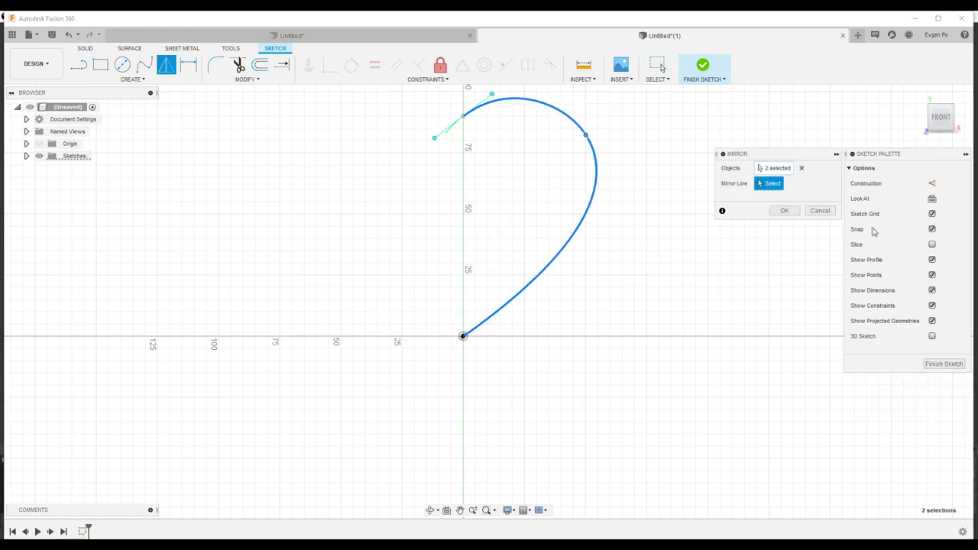
Mirror the half-heart spline across the vertical axis into a full heart outline
{"action": "key", "text": "l"}
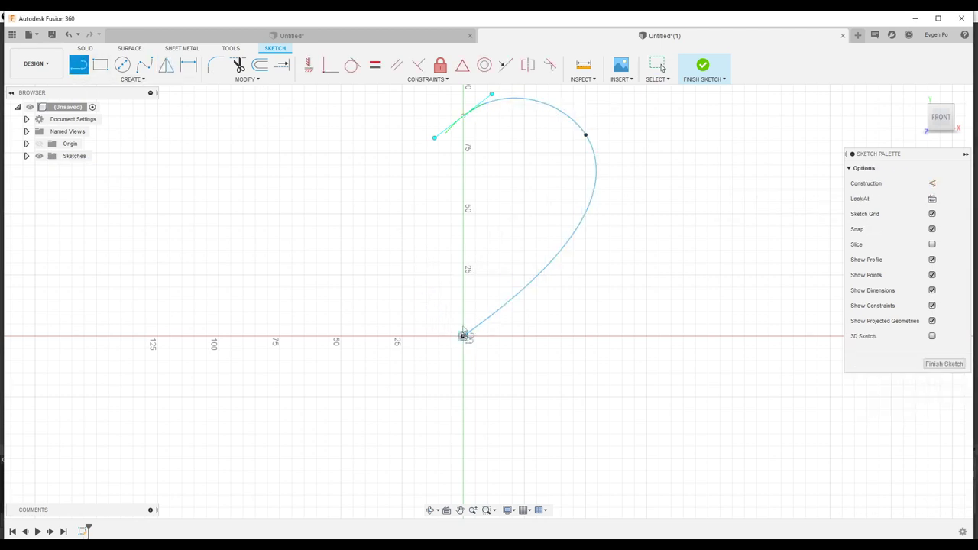
{"action": "left_click", "coordinate": [173, 68]}
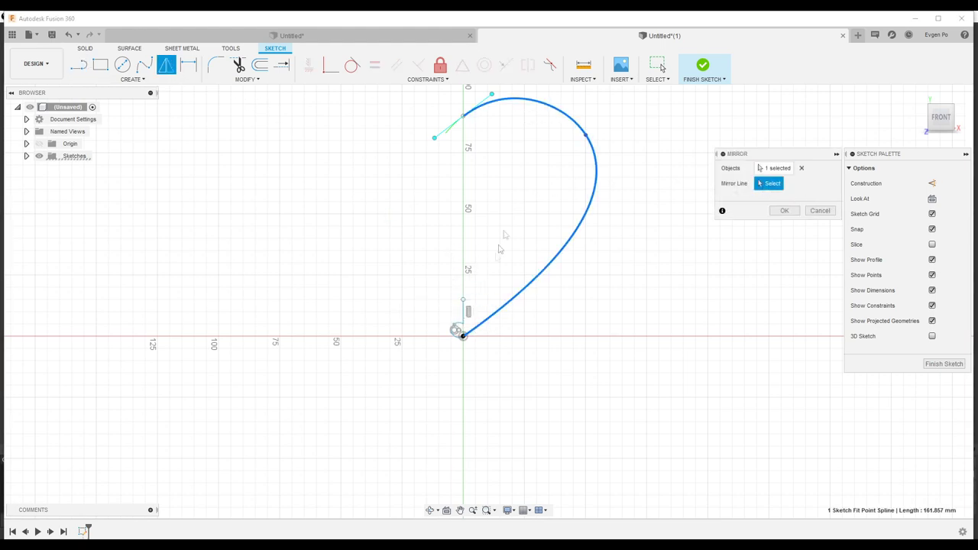
{"action": "left_click", "coordinate": [786, 211]}
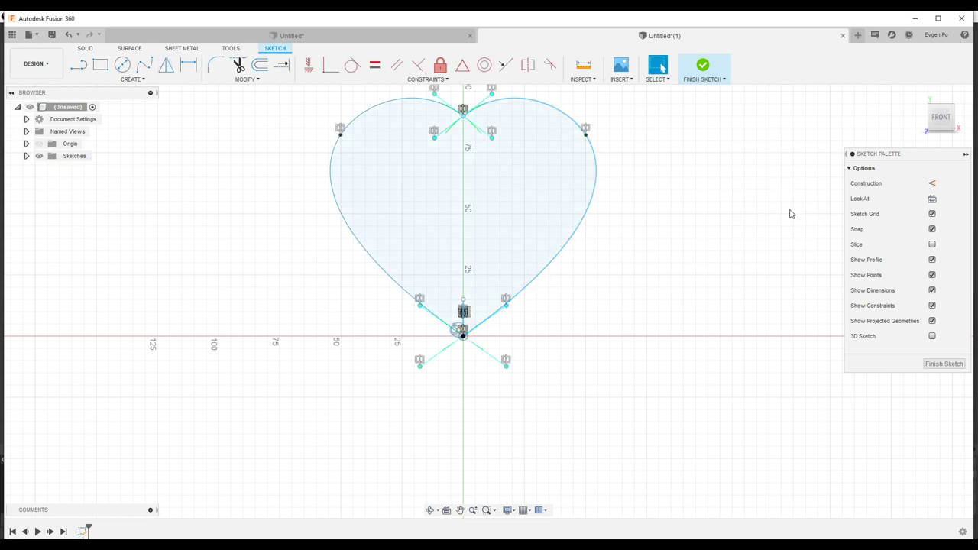
{"action": "middle_click_drag", "start_coordinate": [535, 267], "coordinate": [142, 46], "text": "shift"}
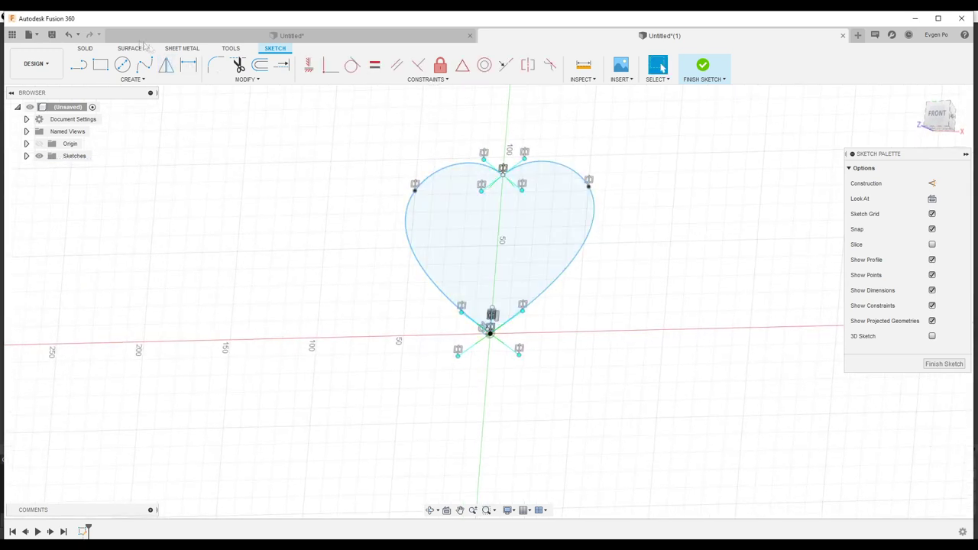
Extrude the heart profile 30 mm into a solid heart-shaped block
{"action": "left_click", "coordinate": [84, 48]}
{"action": "left_click", "coordinate": [100, 64]}
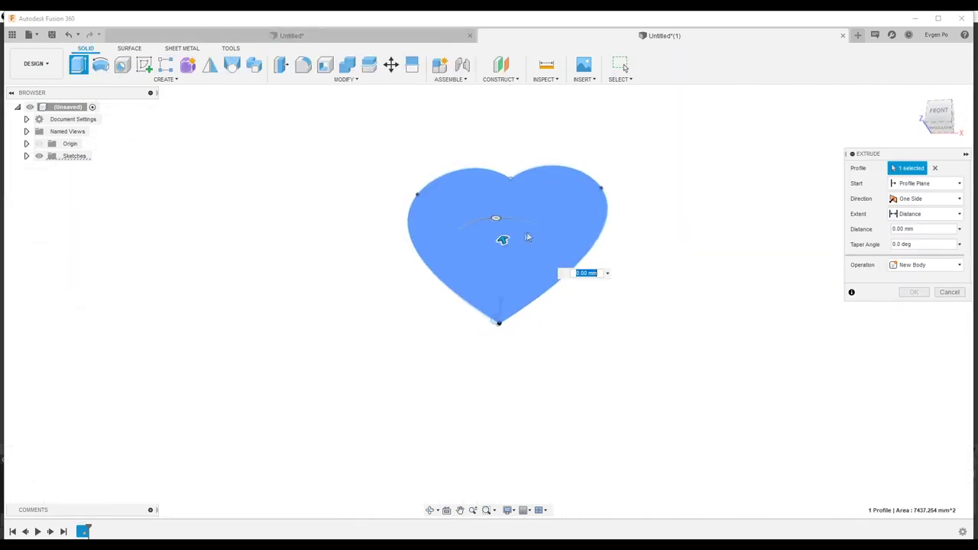
{"action": "left_click_drag", "start_coordinate": [507, 238], "coordinate": [517, 294]}
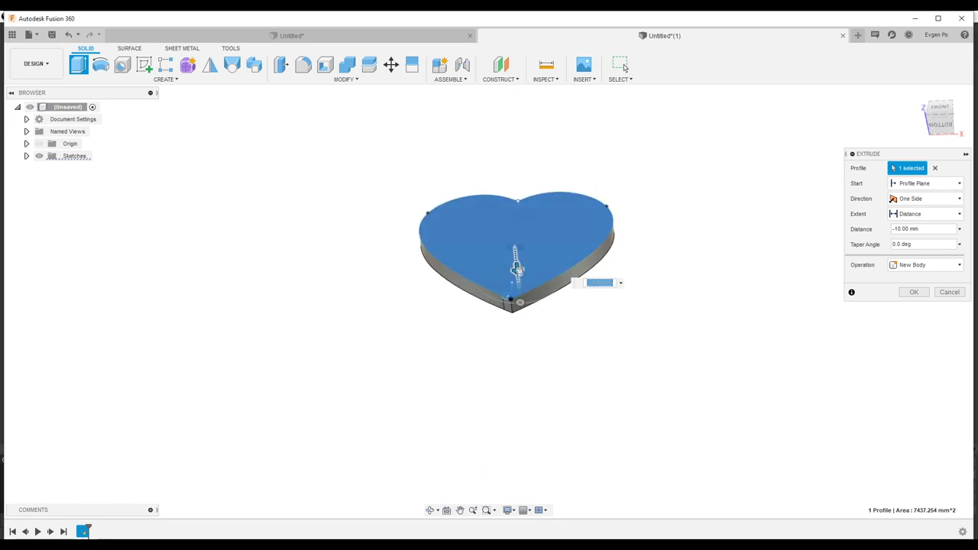
{"action": "left_click", "coordinate": [914, 292]}
{"action": "scroll", "coordinate": [509, 318], "scroll_direction": "up", "scroll_amount": 3}
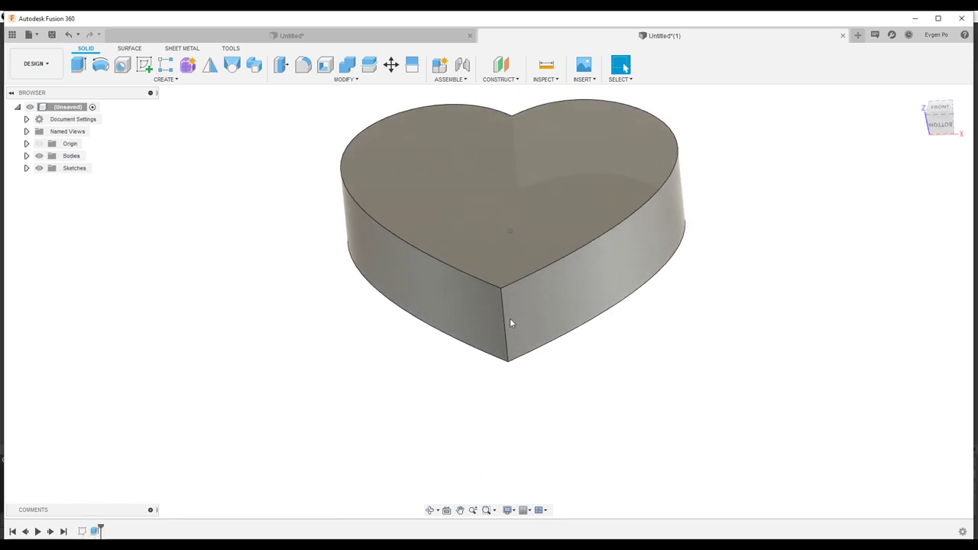
{"action": "left_click", "coordinate": [501, 314]}
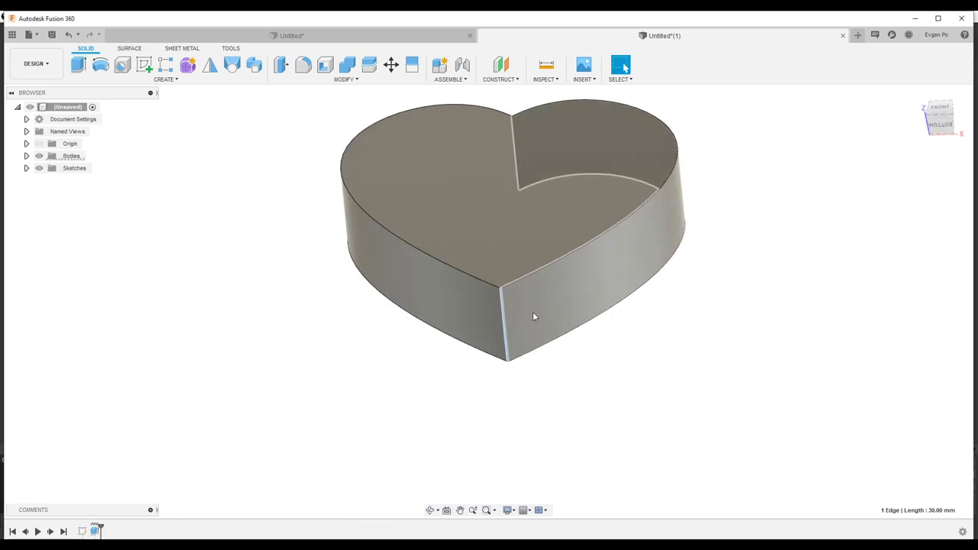
Fillet the vertical edge at the heart's tip, settling on a 2.50 mm radius
{"action": "type", "text": "f10"}
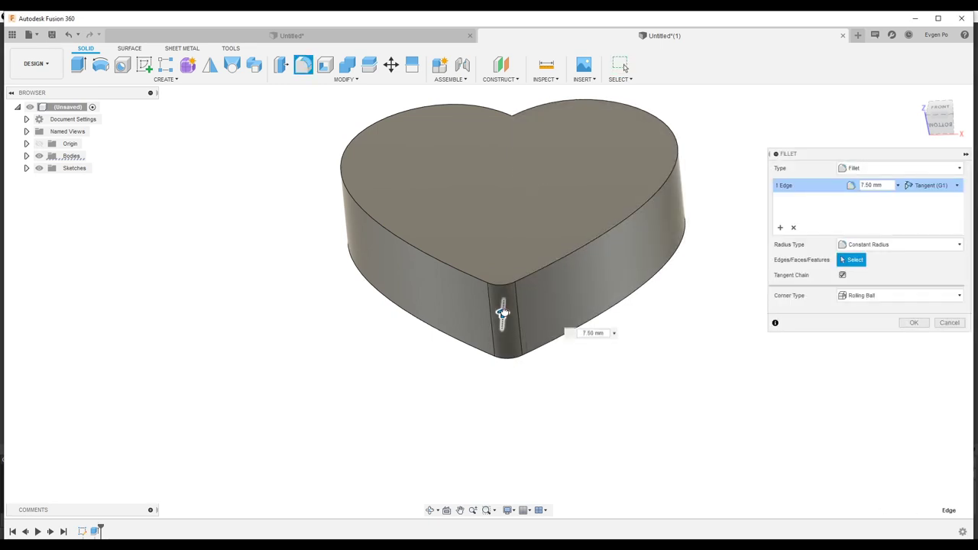
{"action": "key", "text": "Return"}
{"action": "middle_click_drag", "start_coordinate": [508, 228], "coordinate": [509, 267], "text": "shift"}
{"action": "scroll", "coordinate": [524, 283], "scroll_direction": "down", "scroll_amount": 3}
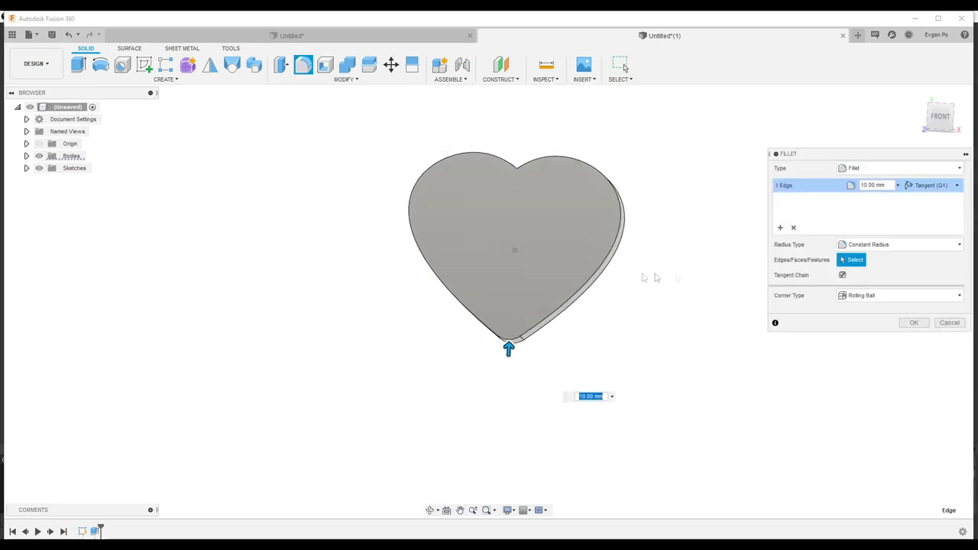
{"action": "scroll", "coordinate": [507, 336], "scroll_direction": "up", "scroll_amount": 2}
{"action": "left_click_drag", "start_coordinate": [511, 362], "coordinate": [510, 356]}
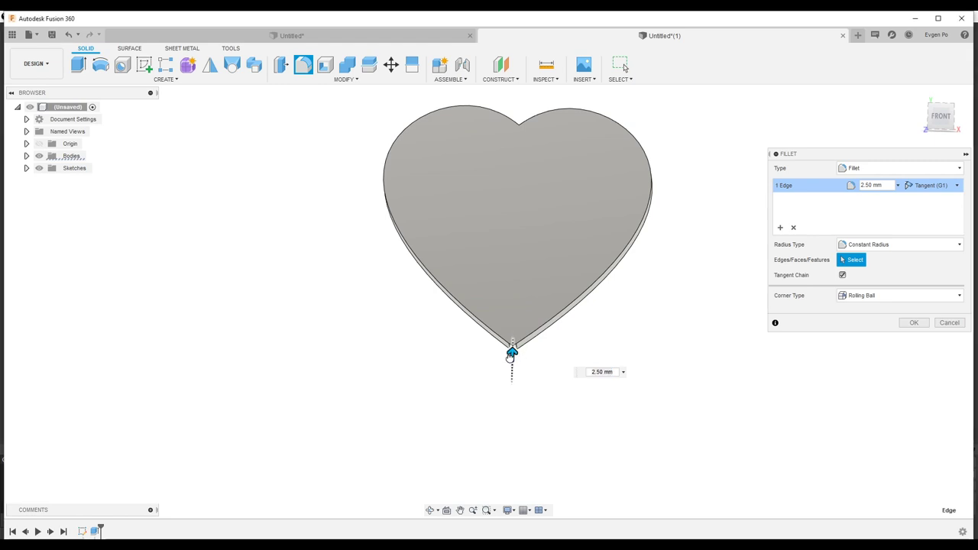
{"action": "left_click", "coordinate": [911, 324]}
Fillet the vertical edge at the heart's top notch
{"action": "mouse_move", "coordinate": [760, 274]}
{"action": "middle_mouse_down", "text": "shift"}
{"action": "mouse_move", "coordinate": [563, 190]}
{"action": "mouse_move", "coordinate": [544, 134]}
{"action": "middle_mouse_up", "text": "shift"}
{"action": "left_click", "coordinate": [525, 187]}
{"action": "key", "text": "f"}
{"action": "middle_click_drag", "start_coordinate": [563, 175], "coordinate": [759, 245], "text": "shift"}
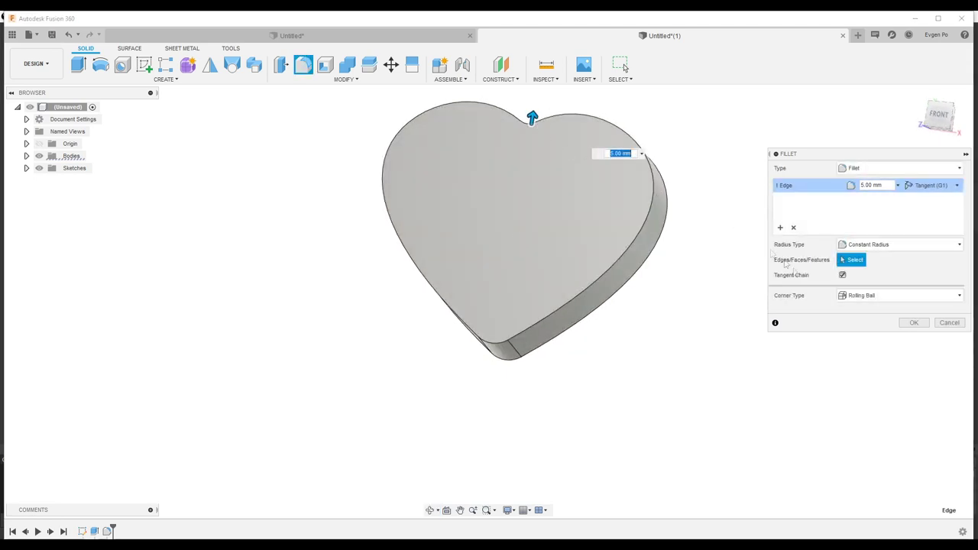
{"action": "left_click", "coordinate": [914, 325]}
Round the heart's whole top outline with a 17.50 mm fillet
{"action": "mouse_move", "coordinate": [688, 229]}
{"action": "middle_mouse_down", "text": "shift"}
{"action": "mouse_move", "coordinate": [693, 239]}
{"action": "mouse_move", "coordinate": [659, 220]}
{"action": "middle_mouse_up", "text": "shift"}
{"action": "key", "text": "f"}
{"action": "left_click", "coordinate": [617, 260]}
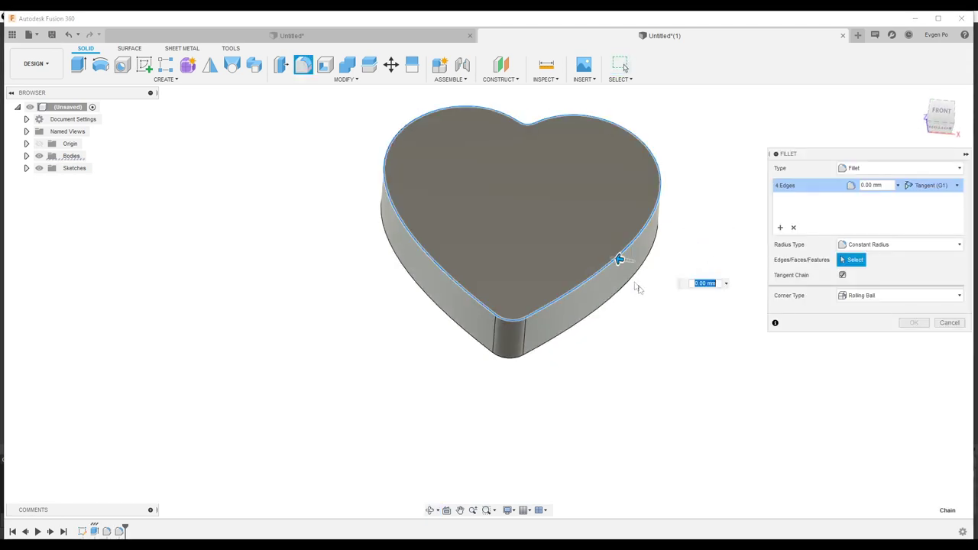
{"action": "middle_click_drag", "start_coordinate": [617, 257], "coordinate": [652, 257], "text": "shift"}
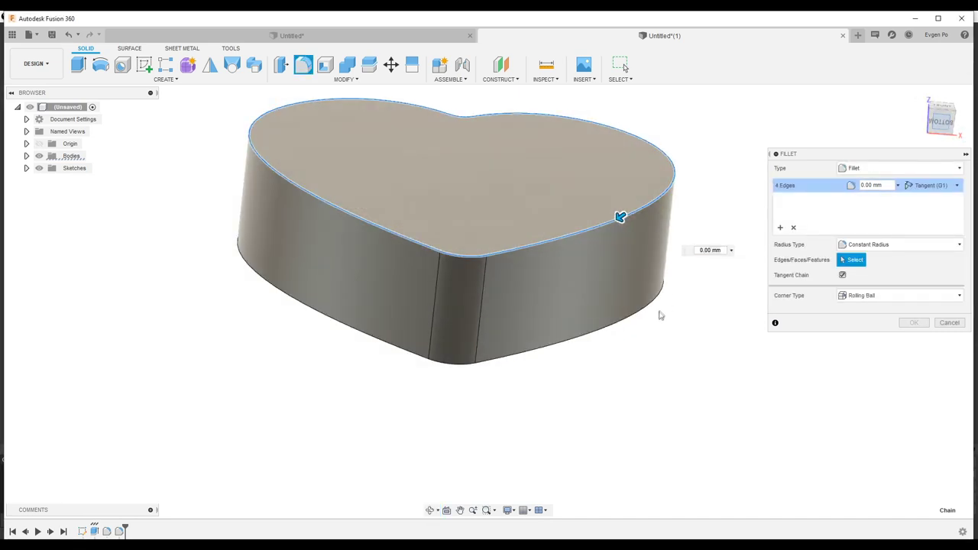
{"action": "left_click_drag", "start_coordinate": [613, 218], "coordinate": [583, 224]}
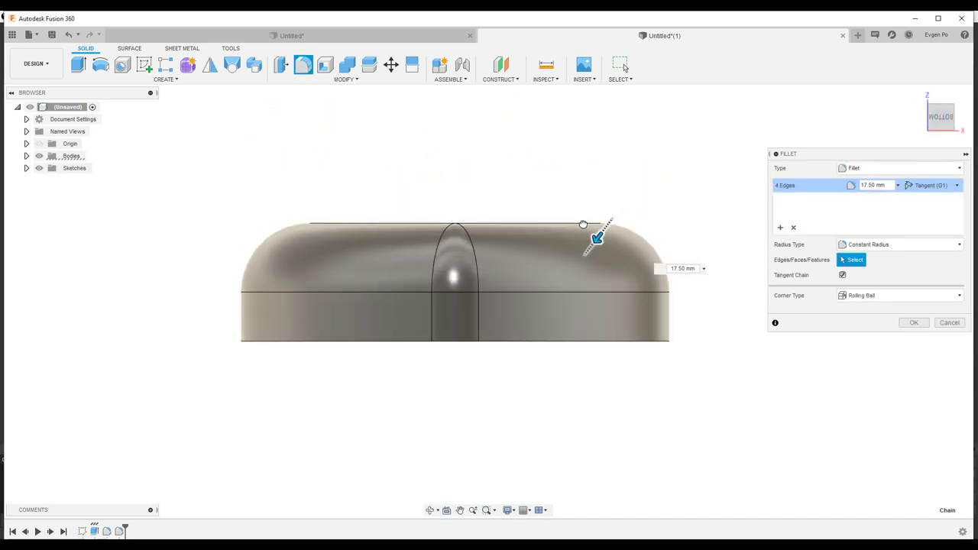
{"action": "mouse_move", "coordinate": [583, 224]}
{"action": "middle_mouse_down", "text": "shift"}
{"action": "mouse_move", "coordinate": [574, 287]}
{"action": "mouse_move", "coordinate": [585, 262]}
{"action": "middle_mouse_up", "text": "shift"}
{"action": "left_click", "coordinate": [914, 323]}
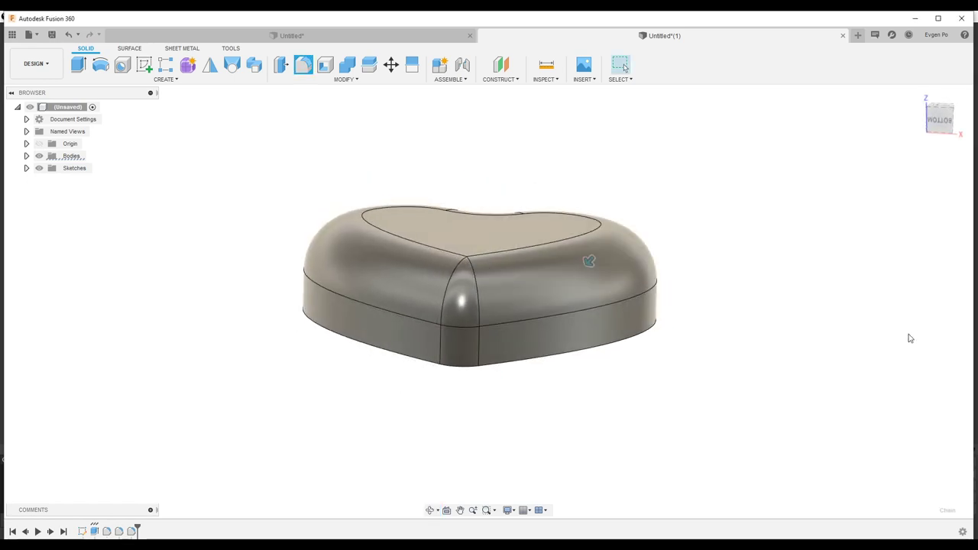
{"action": "left_click", "coordinate": [941, 123]}
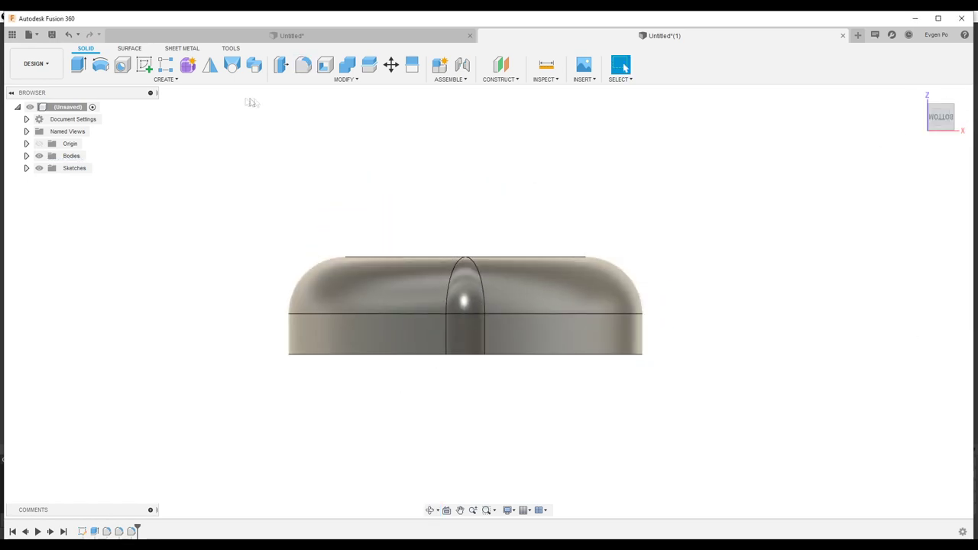
On the vertical front plane, draw a horizontal line across the heart just below its rounded top
{"action": "left_click", "coordinate": [143, 65]}
{"action": "left_click", "coordinate": [508, 222]}
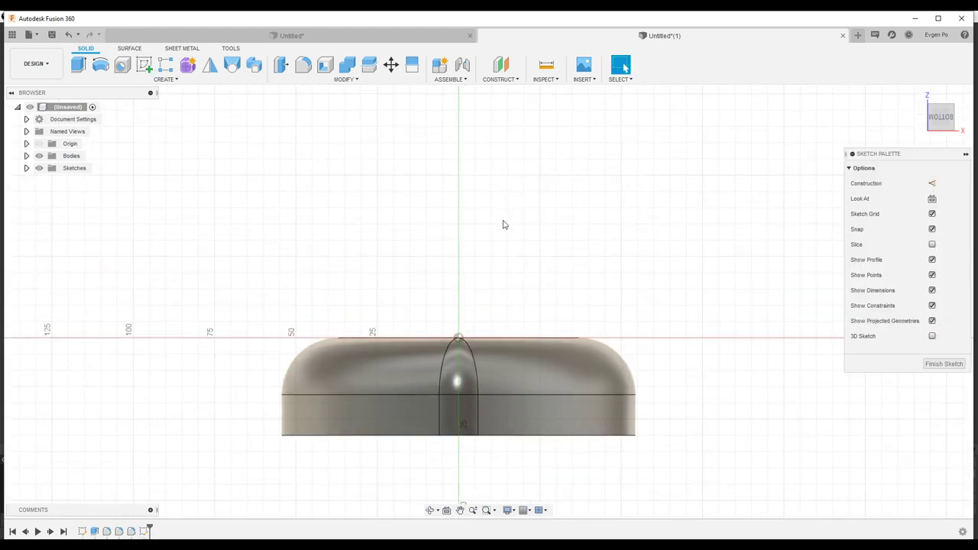
{"action": "scroll", "coordinate": [580, 206], "scroll_direction": "down", "scroll_amount": 1}
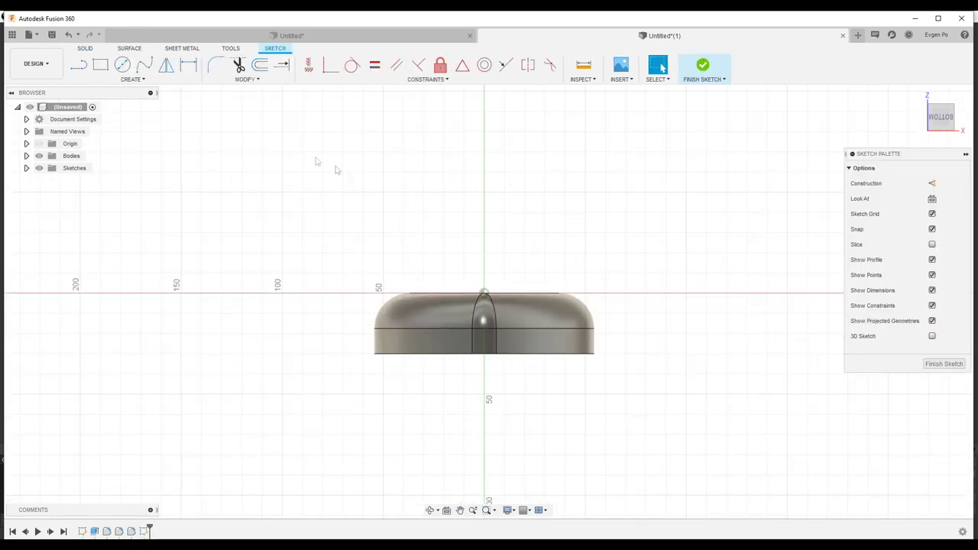
{"action": "middle_click_drag", "start_coordinate": [484, 244], "coordinate": [939, 151], "text": "shift"}
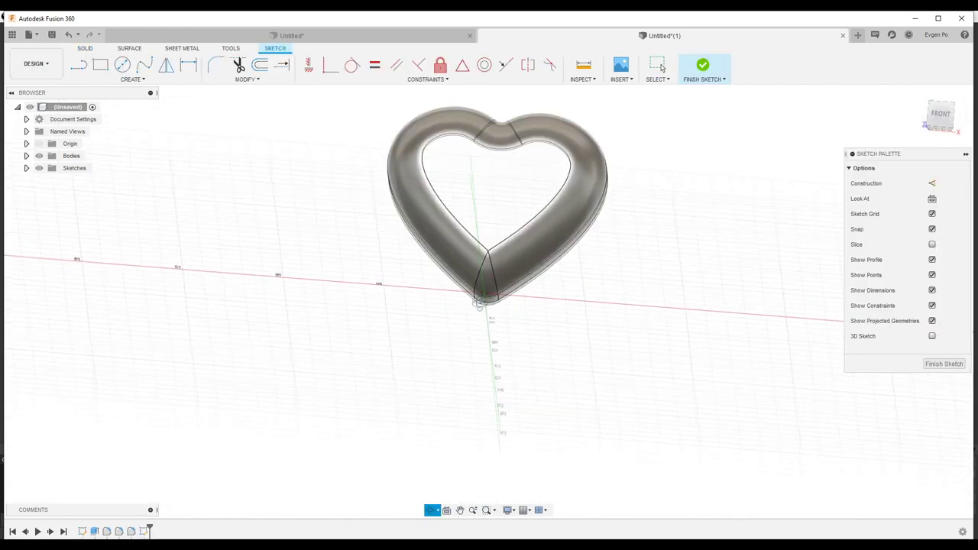
{"action": "left_click", "coordinate": [942, 123]}
{"action": "key", "text": "l"}
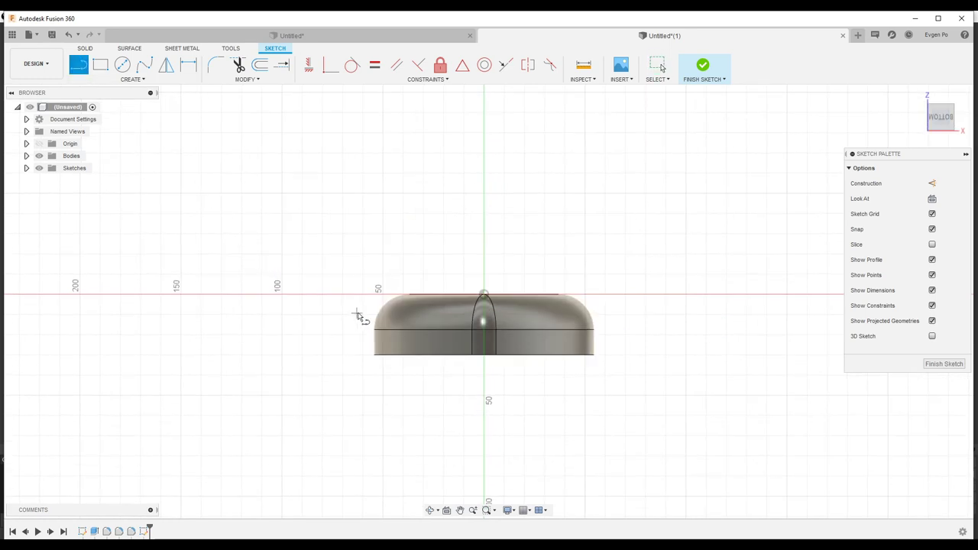
{"action": "left_click", "coordinate": [363, 311]}
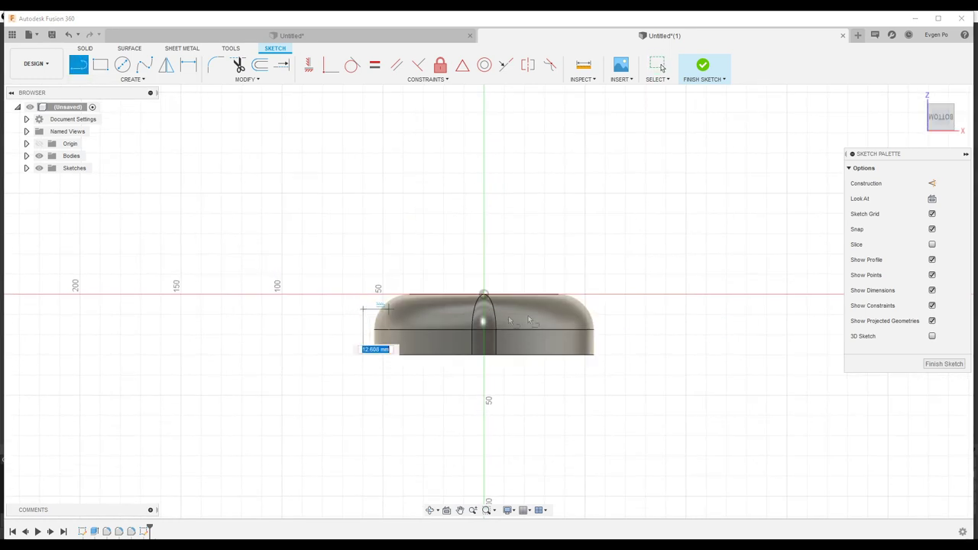
{"action": "left_click", "coordinate": [686, 310]}
{"action": "left_click_drag", "start_coordinate": [691, 301], "coordinate": [691, 288]}
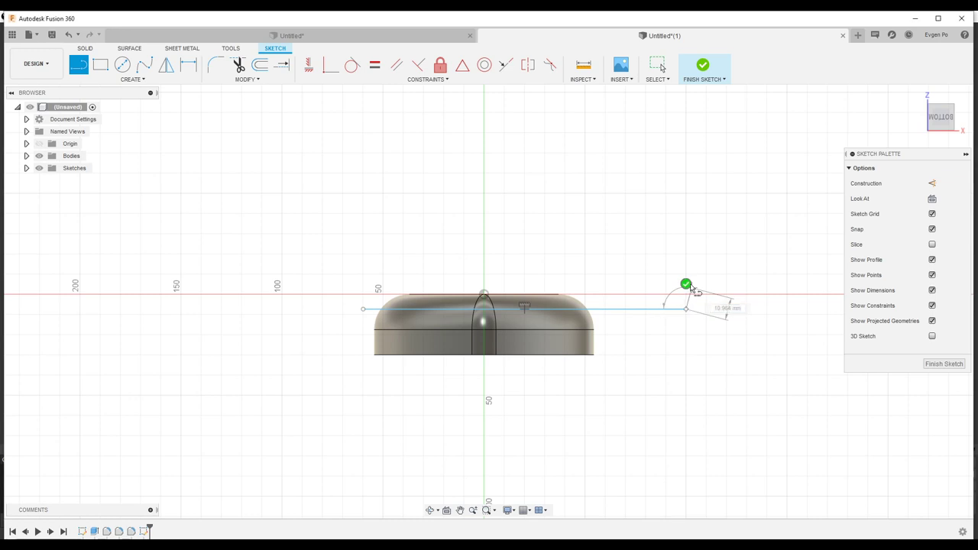
{"action": "left_click", "coordinate": [82, 51]}
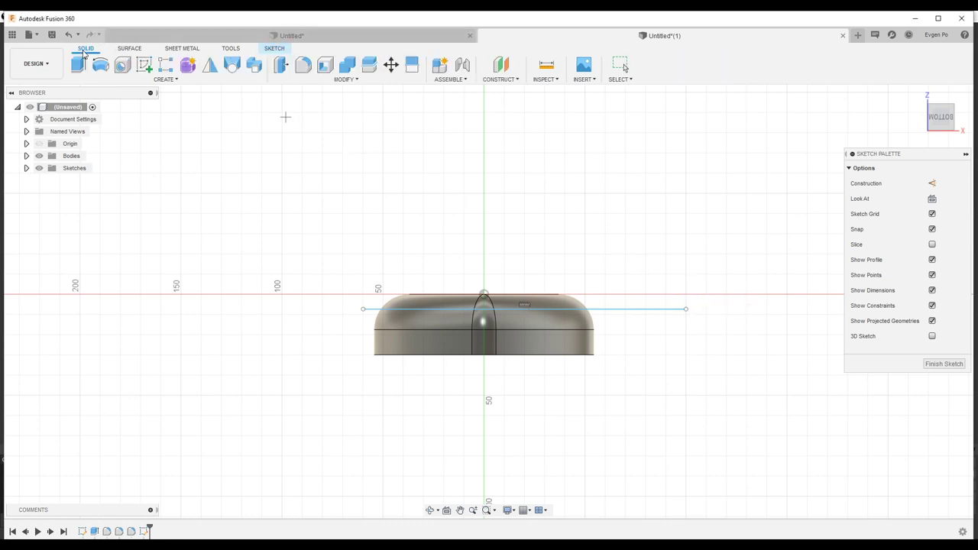
Split the heart with the sketch line into Body1 and Body2, then hide the upper Body2
{"action": "left_click", "coordinate": [369, 65]}
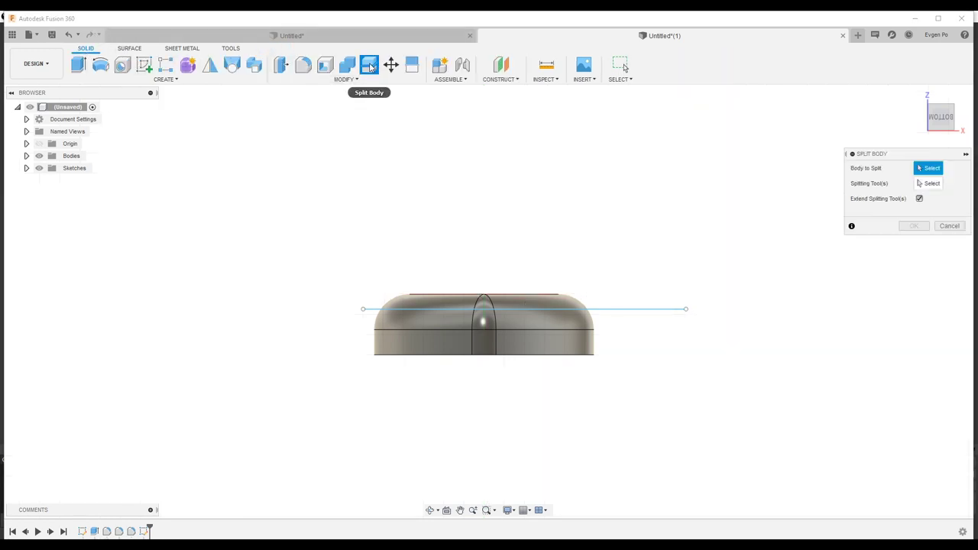
{"action": "left_click", "coordinate": [533, 308]}
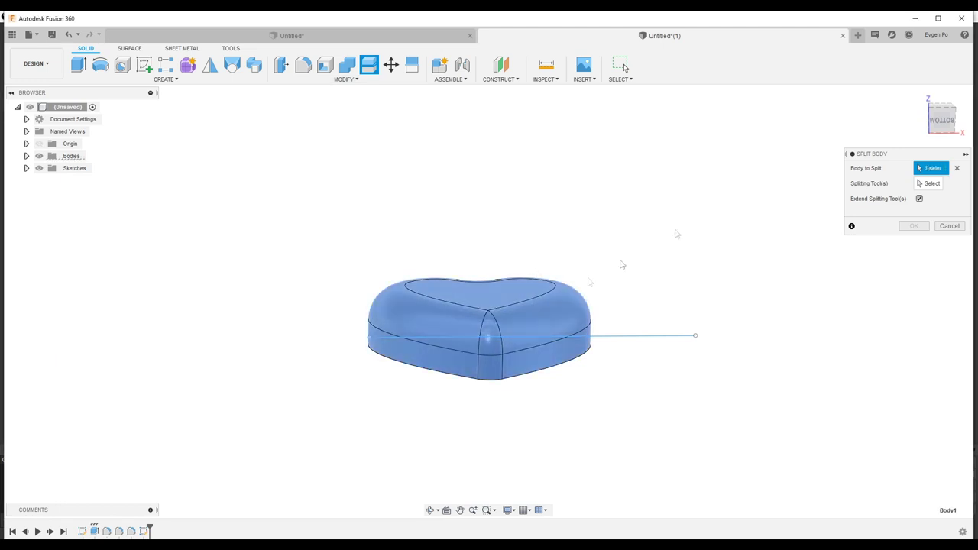
{"action": "left_click", "coordinate": [633, 339]}
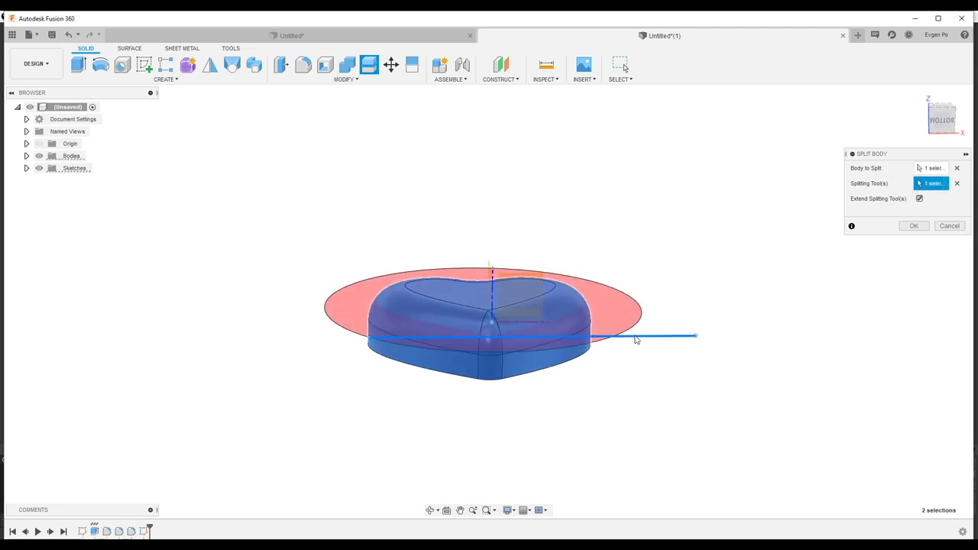
{"action": "left_click", "coordinate": [915, 226]}
{"action": "left_click", "coordinate": [26, 156]}
{"action": "left_click", "coordinate": [48, 181]}
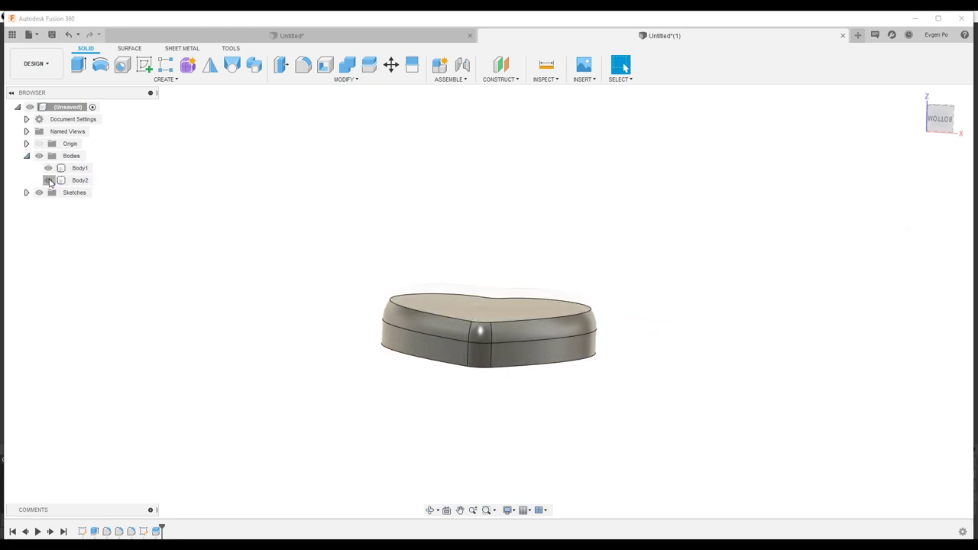
{"action": "left_click", "coordinate": [129, 48]}
Delete the base's flat top face and pick the open tray's rim as the patch boundary
{"action": "left_click", "coordinate": [456, 310]}
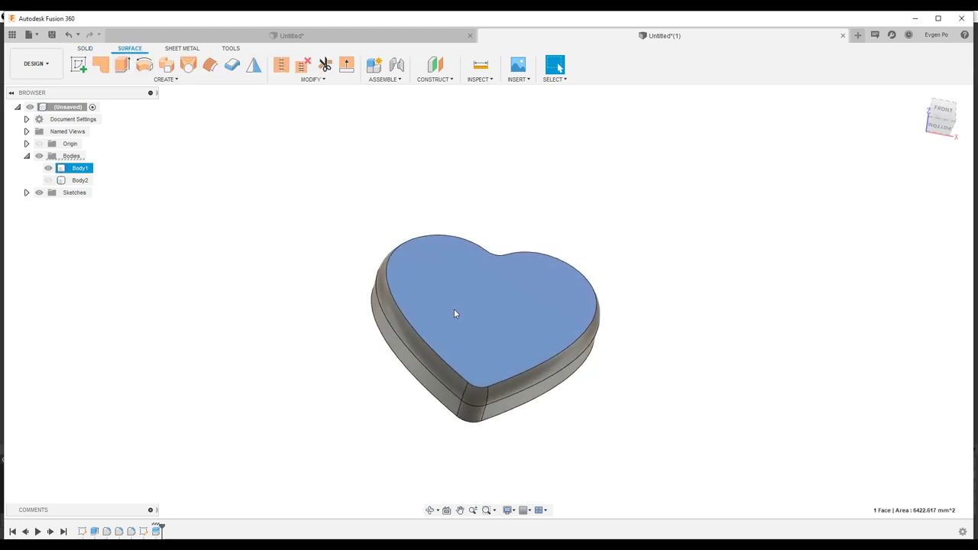
{"action": "key", "text": "Delete"}
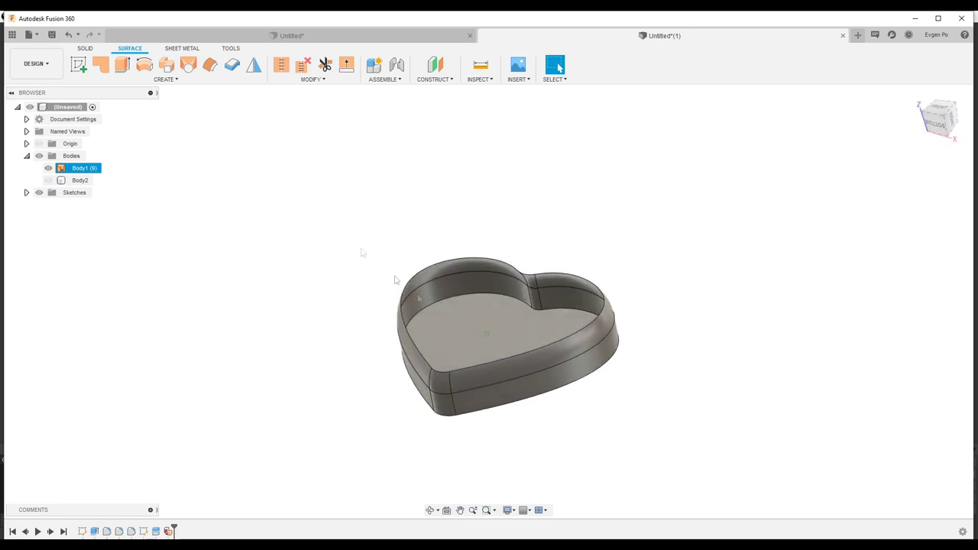
{"action": "left_click", "coordinate": [100, 64]}
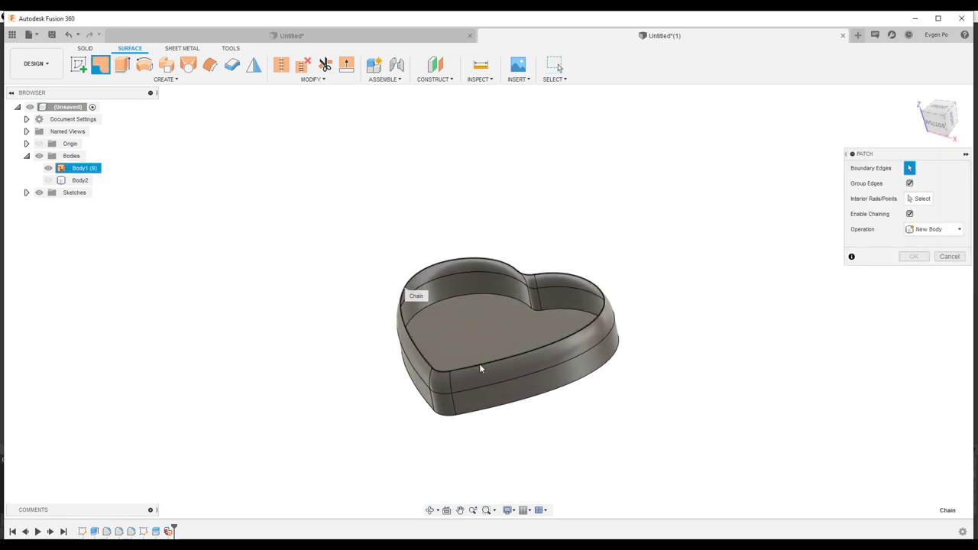
{"action": "left_click", "coordinate": [479, 369]}
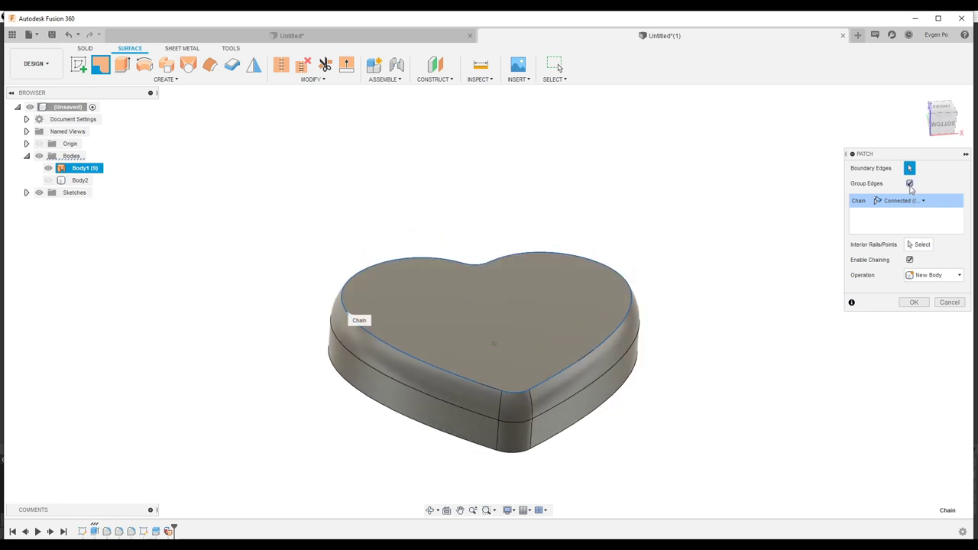
Group the rim edges into one chain with Curvature continuity and raise the patch into a higher dome
{"action": "left_click", "coordinate": [909, 184]}
{"action": "left_click", "coordinate": [909, 184]}
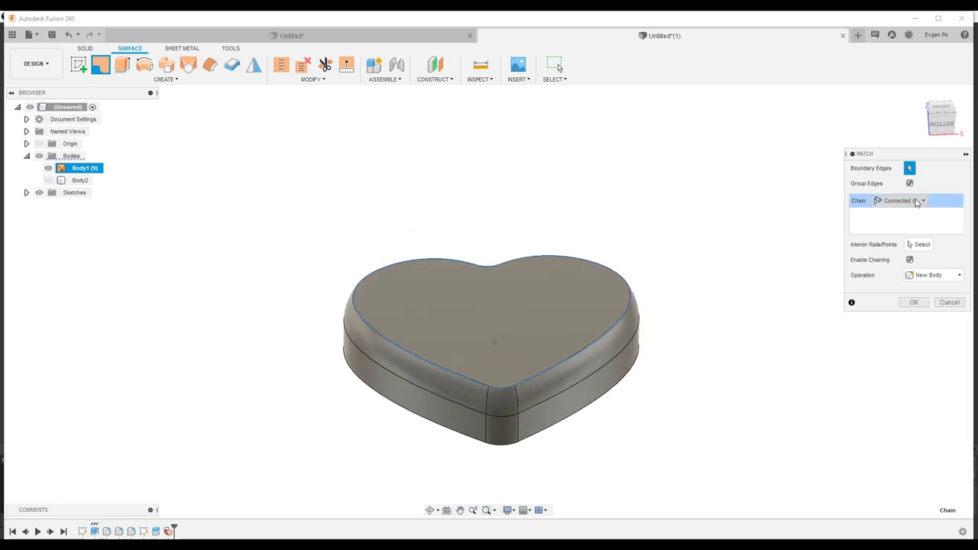
{"action": "left_click", "coordinate": [913, 201]}
{"action": "left_click", "coordinate": [902, 228]}
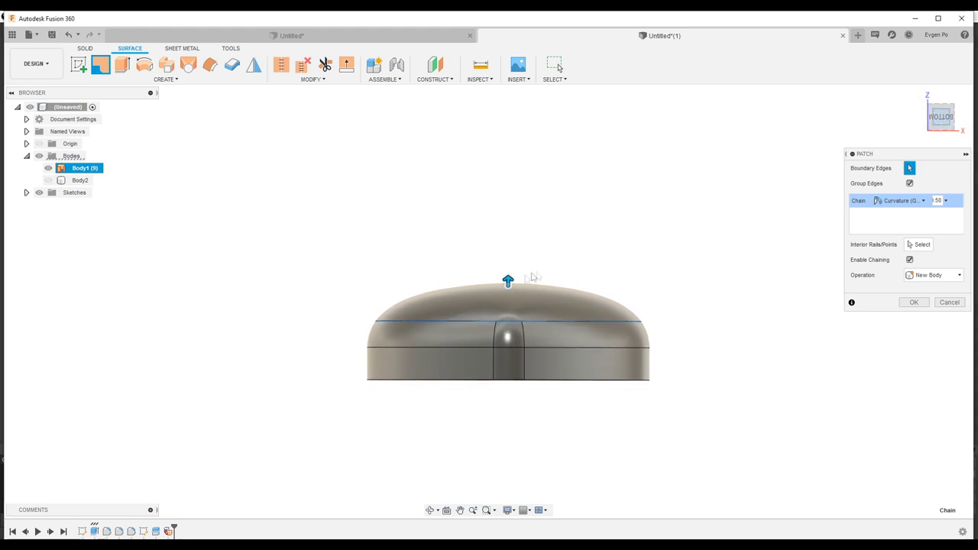
{"action": "scroll", "coordinate": [508, 282], "scroll_direction": "up", "scroll_amount": 3}
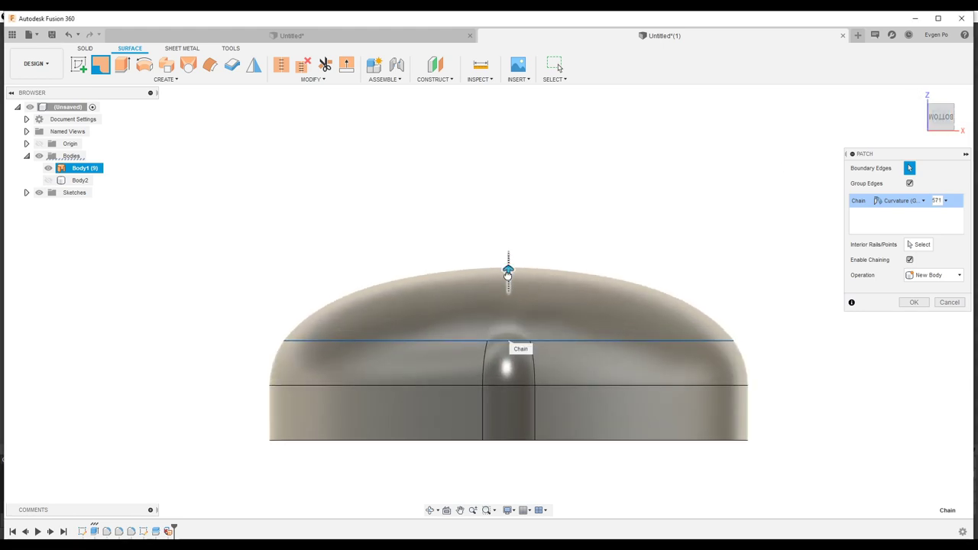
{"action": "left_click", "coordinate": [508, 281]}
{"action": "mouse_move", "coordinate": [437, 268]}
{"action": "middle_mouse_down", "text": "shift"}
{"action": "mouse_move", "coordinate": [339, 281]}
{"action": "mouse_move", "coordinate": [696, 294]}
{"action": "middle_mouse_up", "text": "shift"}
{"action": "left_click", "coordinate": [913, 302]}
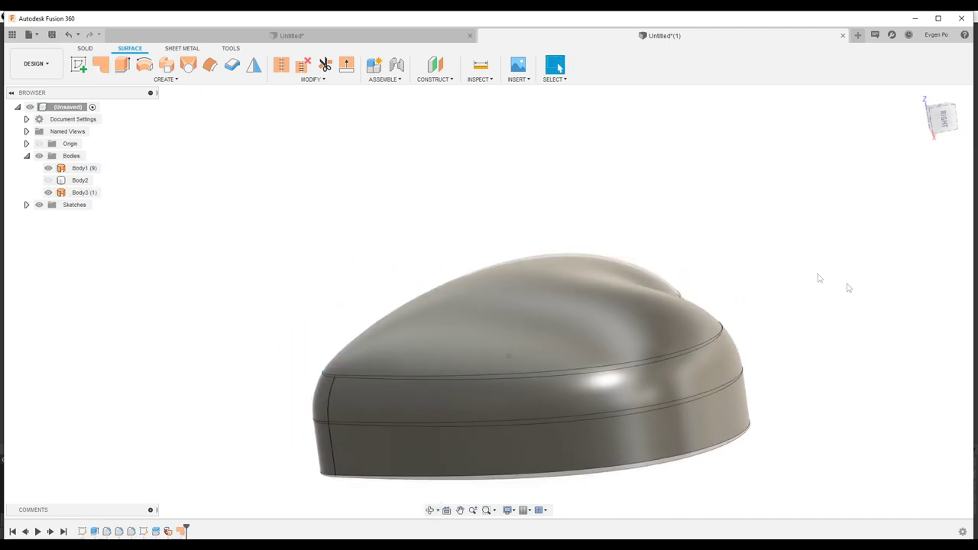
{"action": "middle_click_drag", "start_coordinate": [873, 294], "coordinate": [735, 229], "text": "shift"}
Apply a vertical, 20-repeat zebra analysis to Body1 and Body3 and orbit to inspect the stripes
{"action": "left_click", "coordinate": [434, 76]}
{"action": "mouse_move", "coordinate": [480, 79]}
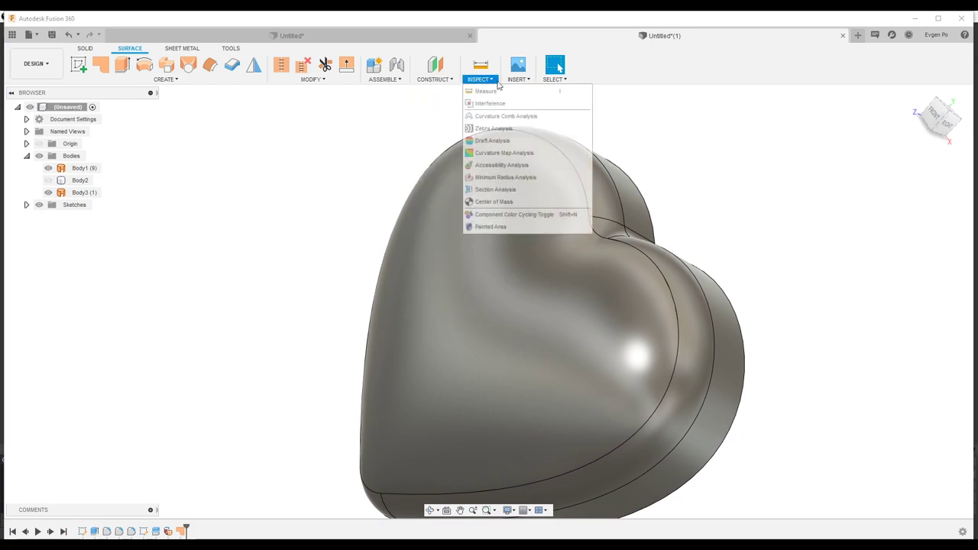
{"action": "left_click", "coordinate": [493, 128]}
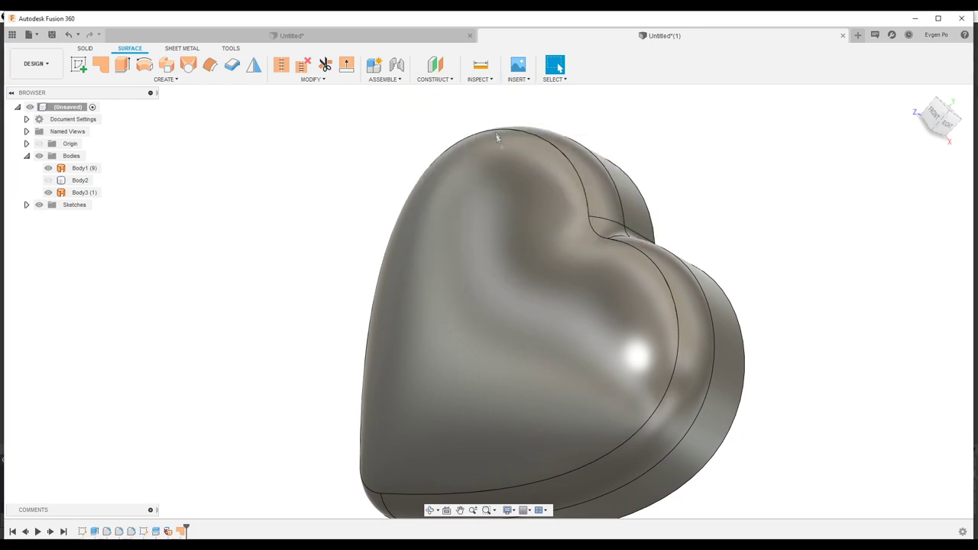
{"action": "left_click", "coordinate": [569, 286]}
{"action": "left_click", "coordinate": [689, 329]}
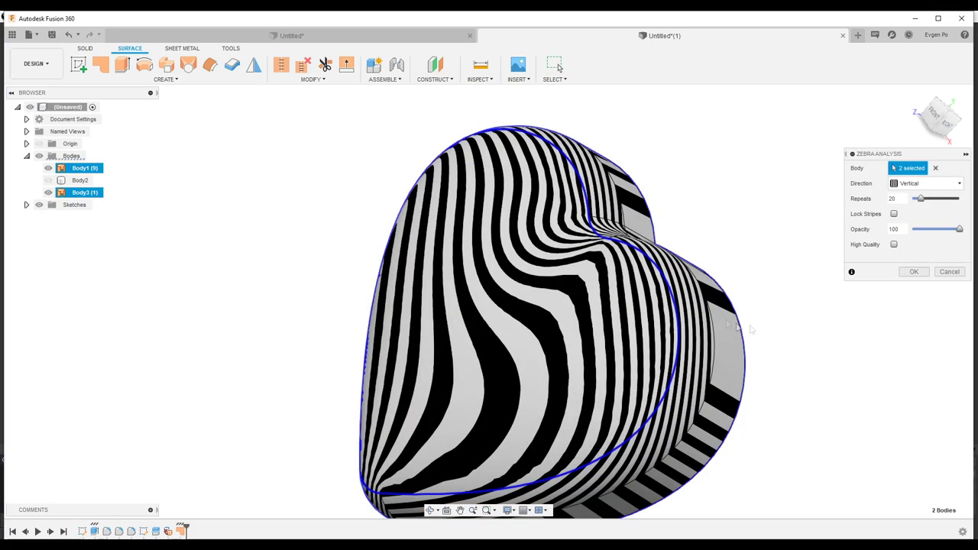
{"action": "scroll", "coordinate": [757, 325], "scroll_direction": "up", "scroll_amount": 3}
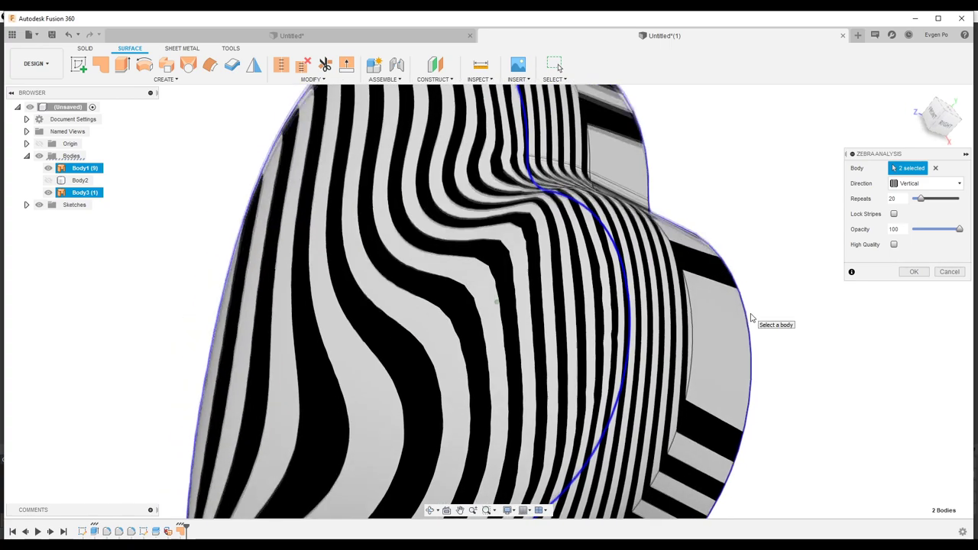
{"action": "middle_click_drag", "start_coordinate": [751, 318], "coordinate": [854, 316], "text": "shift"}
{"action": "left_click", "coordinate": [917, 273]}
{"action": "middle_click_drag", "start_coordinate": [912, 212], "coordinate": [911, 274], "text": "shift"}
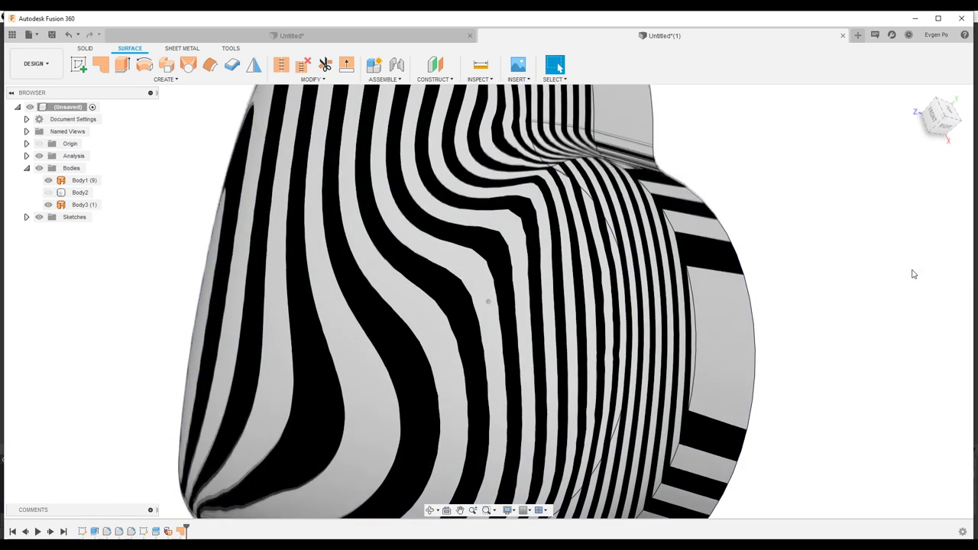
{"action": "scroll", "coordinate": [909, 274], "scroll_direction": "down", "scroll_amount": 5}
{"action": "middle_click_drag", "start_coordinate": [910, 273], "coordinate": [695, 338], "text": "shift"}
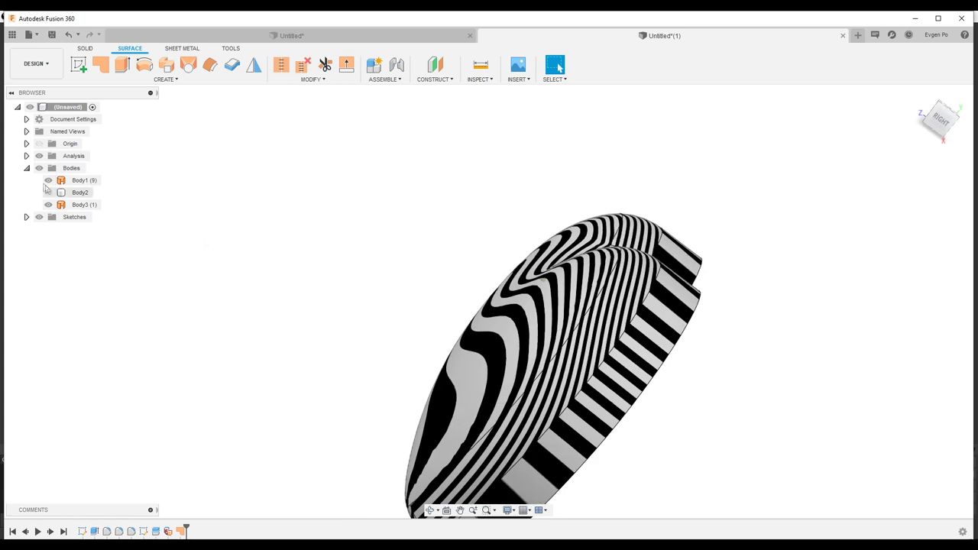
Hide the zebra stripes and delete Body1's flat heart face
{"action": "left_click", "coordinate": [39, 155]}
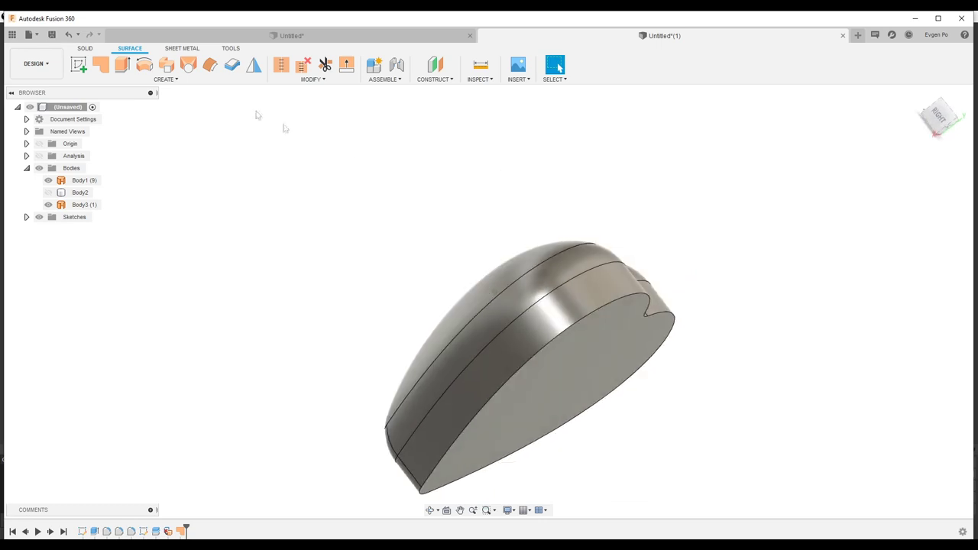
{"action": "middle_click_drag", "start_coordinate": [432, 193], "coordinate": [602, 336], "text": "shift"}
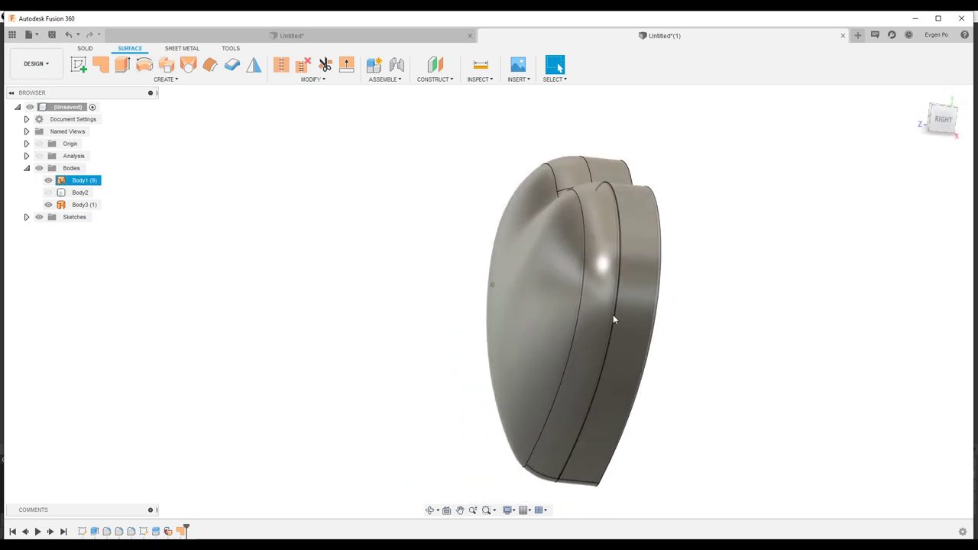
{"action": "left_click", "coordinate": [609, 316]}
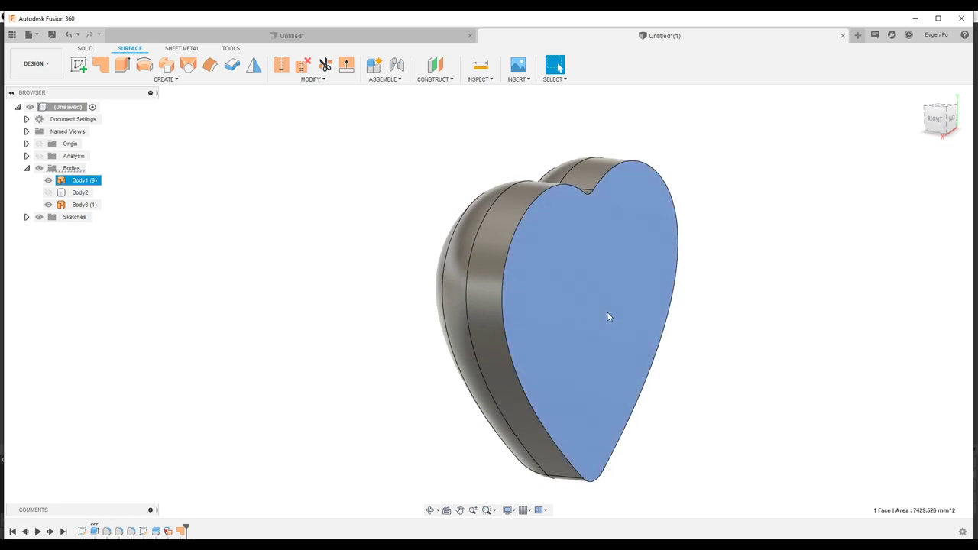
{"action": "key", "text": "Delete"}
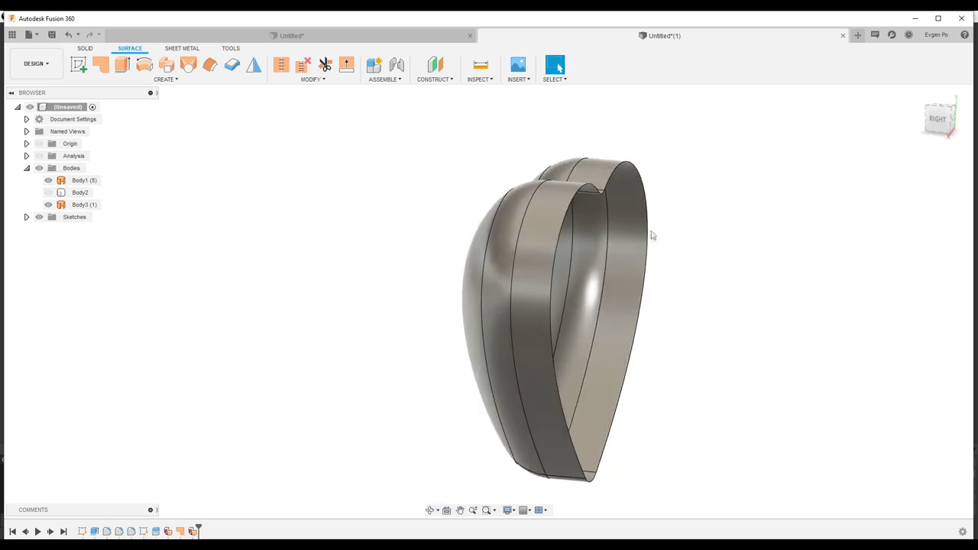
{"action": "key", "text": "Delete"}
Delete the remaining side strip faces, leaving an open four-face shell
{"action": "left_click", "coordinate": [533, 298]}
{"action": "key", "text": "Delete"}
{"action": "middle_click_drag", "start_coordinate": [665, 298], "coordinate": [582, 230], "text": "shift"}
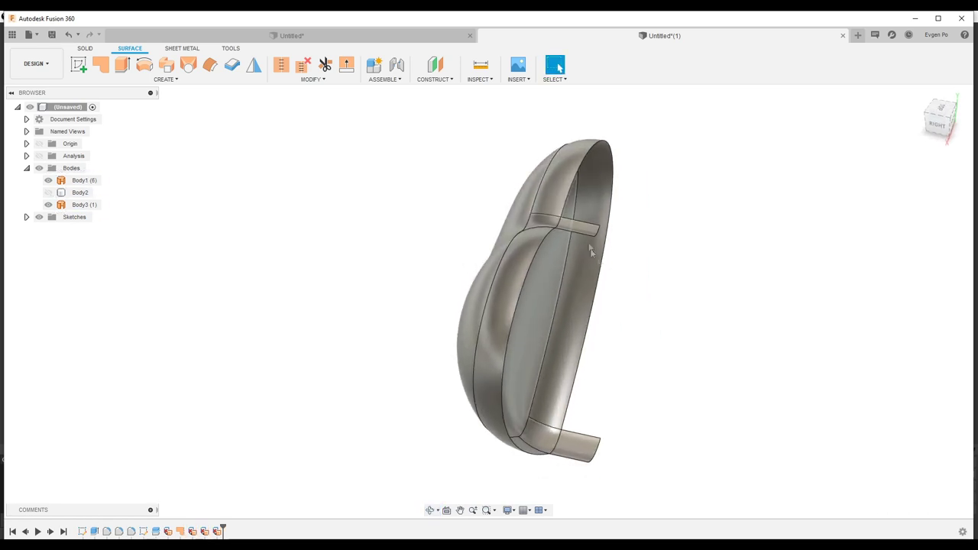
{"action": "left_click", "coordinate": [582, 229]}
{"action": "key", "text": "Delete"}
{"action": "scroll", "coordinate": [665, 275], "scroll_direction": "down", "scroll_amount": 2}
{"action": "middle_click_drag", "start_coordinate": [637, 402], "coordinate": [665, 324], "text": "shift"}
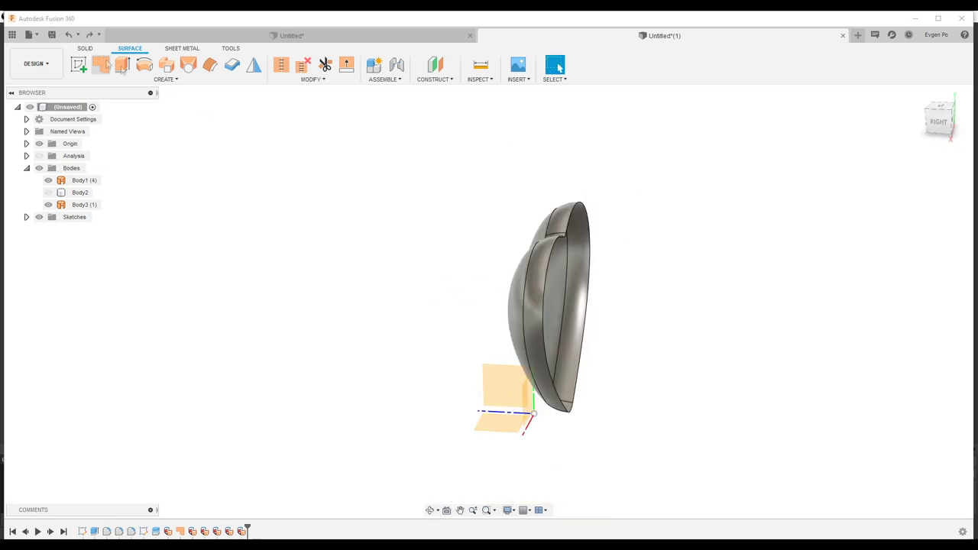
{"action": "left_click", "coordinate": [100, 64]}
Close the open heart-shaped edge chain with a flat patch surface, Body4
{"action": "left_click", "coordinate": [591, 233]}
{"action": "middle_click_drag", "start_coordinate": [635, 262], "coordinate": [554, 372], "text": "shift"}
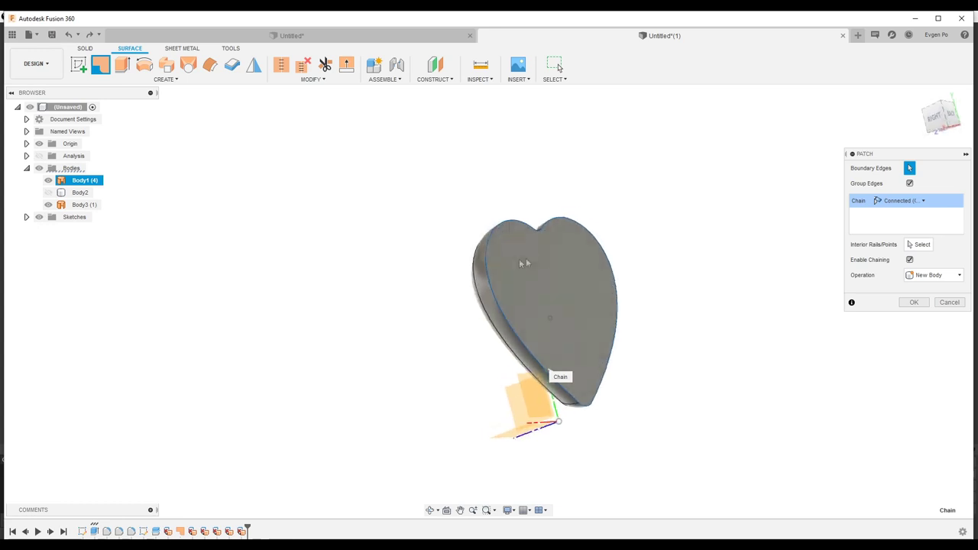
{"action": "left_click", "coordinate": [919, 305]}
{"action": "middle_click_drag", "start_coordinate": [917, 306], "coordinate": [821, 306], "text": "shift"}
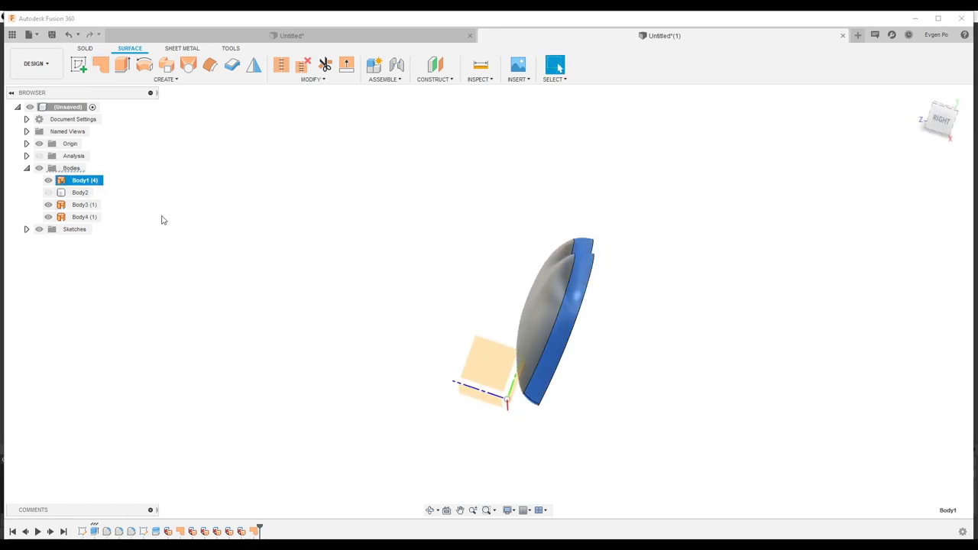
Select Body1 and Body3 as the bodies to mirror
{"action": "left_click", "coordinate": [84, 205], "text": "ctrl"}
{"action": "mouse_move", "coordinate": [84, 205]}
{"action": "middle_mouse_down", "text": "shift"}
{"action": "mouse_move", "coordinate": [338, 205]}
{"action": "mouse_move", "coordinate": [119, 96]}
{"action": "middle_mouse_up", "text": "shift"}
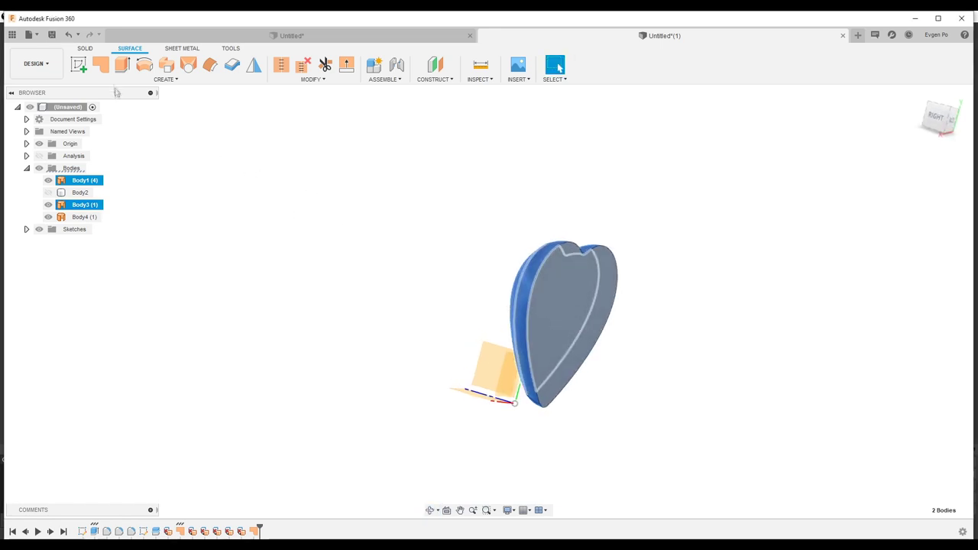
{"action": "left_click", "coordinate": [253, 65]}
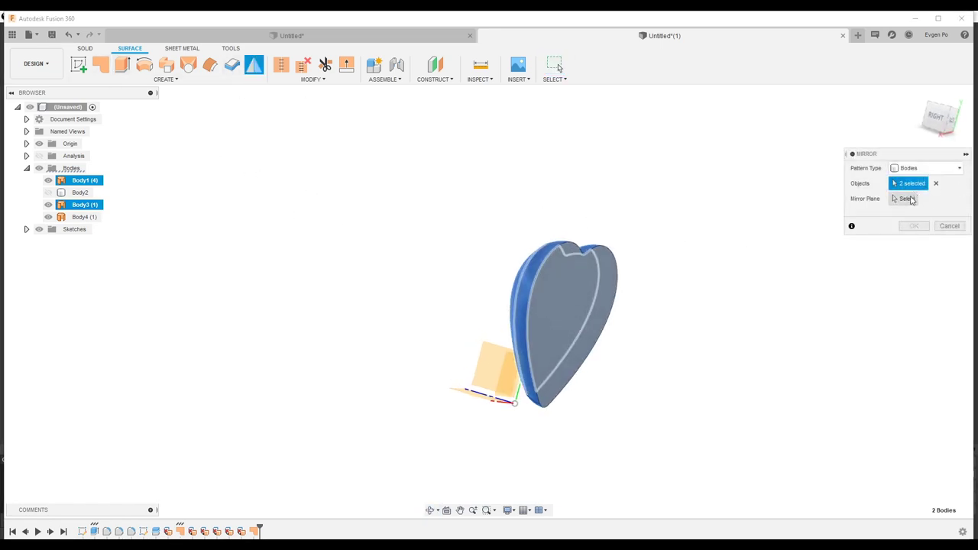
Mirror the dome half across the flat patch to create the opposite half
{"action": "left_click", "coordinate": [628, 300]}
{"action": "left_click", "coordinate": [913, 226]}
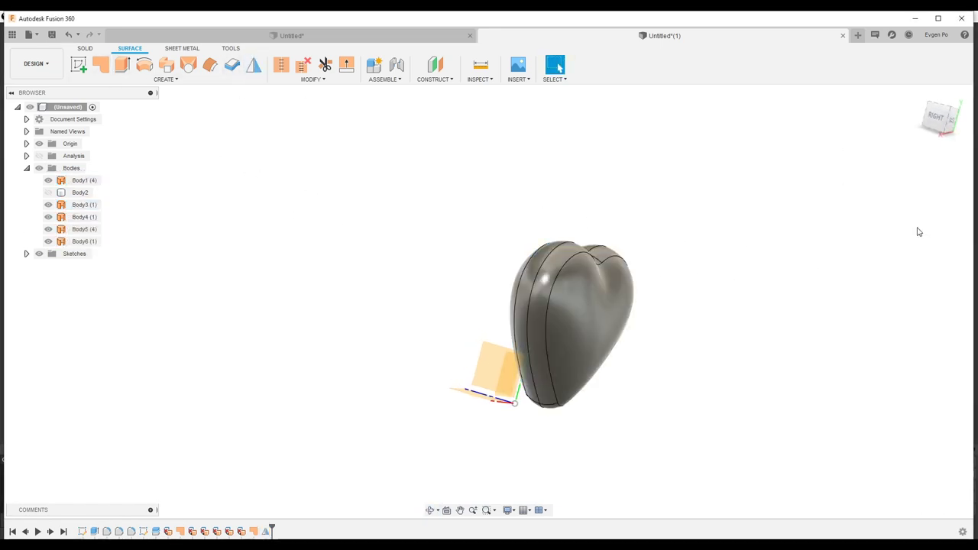
{"action": "middle_click_drag", "start_coordinate": [921, 236], "coordinate": [640, 288], "text": "shift"}
{"action": "left_click", "coordinate": [586, 277]}
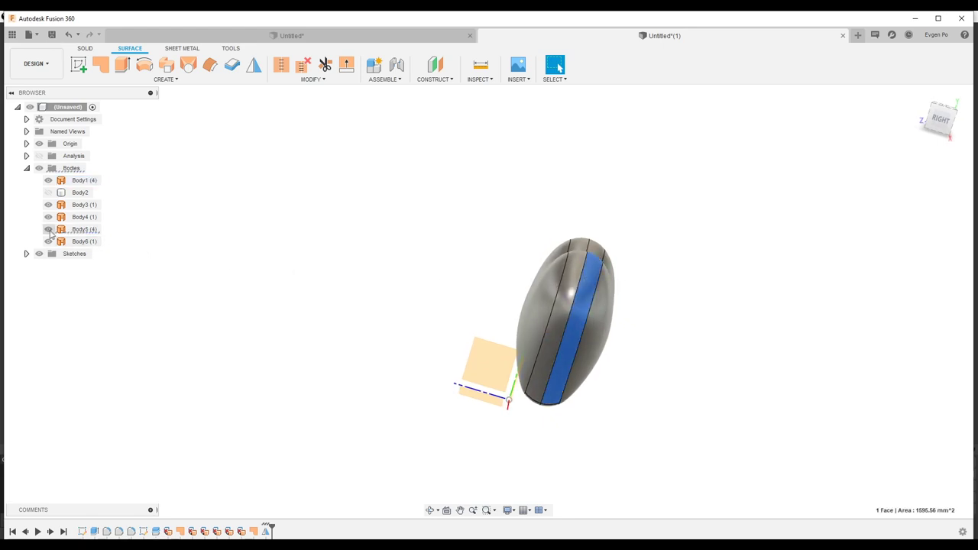
Delete the flat patch body, Body4
{"action": "mouse_move", "coordinate": [399, 240]}
{"action": "middle_mouse_down", "text": "shift"}
{"action": "mouse_move", "coordinate": [421, 221]}
{"action": "mouse_move", "coordinate": [568, 283]}
{"action": "mouse_move", "coordinate": [541, 279]}
{"action": "middle_mouse_up", "text": "shift"}
{"action": "left_click", "coordinate": [542, 274]}
{"action": "key", "text": "Delete"}
{"action": "scroll", "coordinate": [542, 274], "scroll_direction": "down", "scroll_amount": 3}
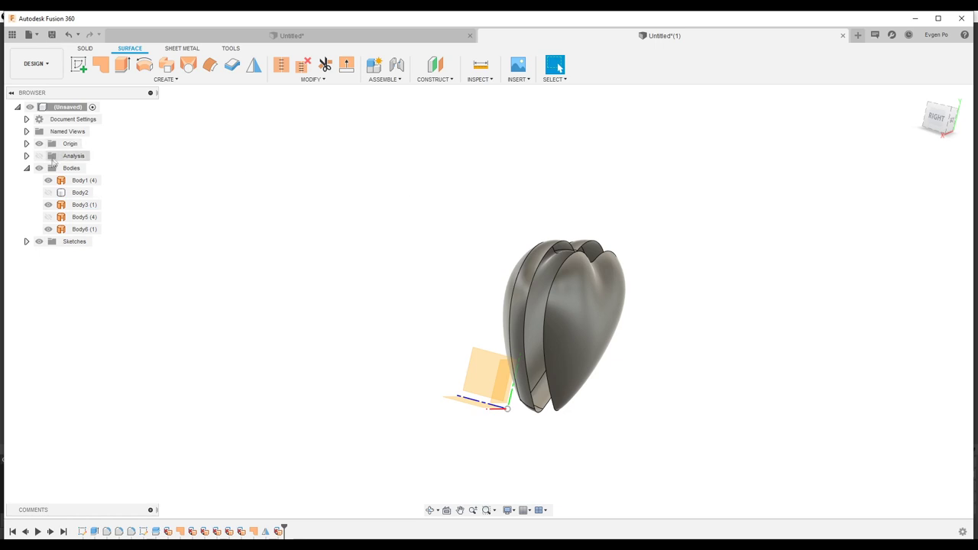
Stitch the four surface bodies into a single body, Body7
{"action": "middle_click_drag", "start_coordinate": [454, 240], "coordinate": [451, 236], "text": "shift"}
{"action": "left_click_drag", "start_coordinate": [402, 202], "coordinate": [691, 451]}
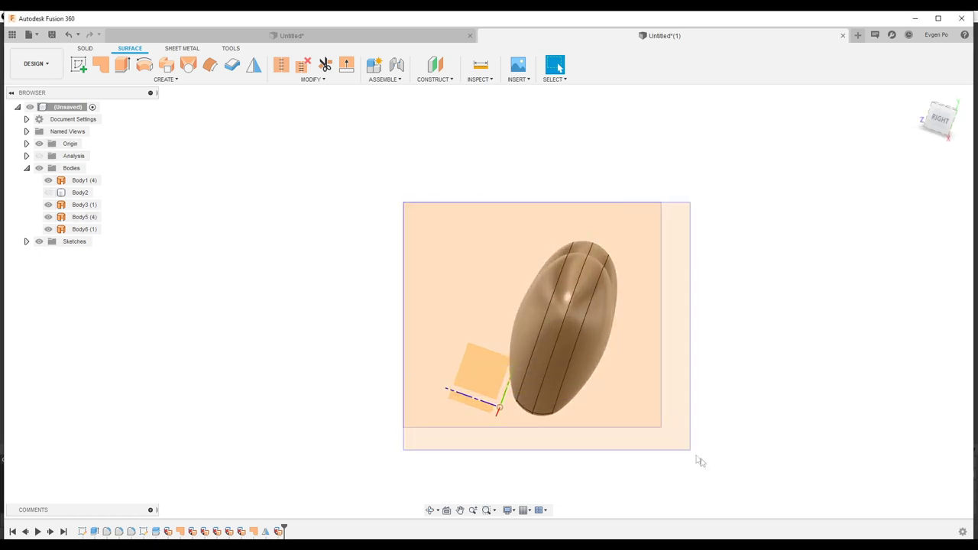
{"action": "left_click", "coordinate": [281, 67]}
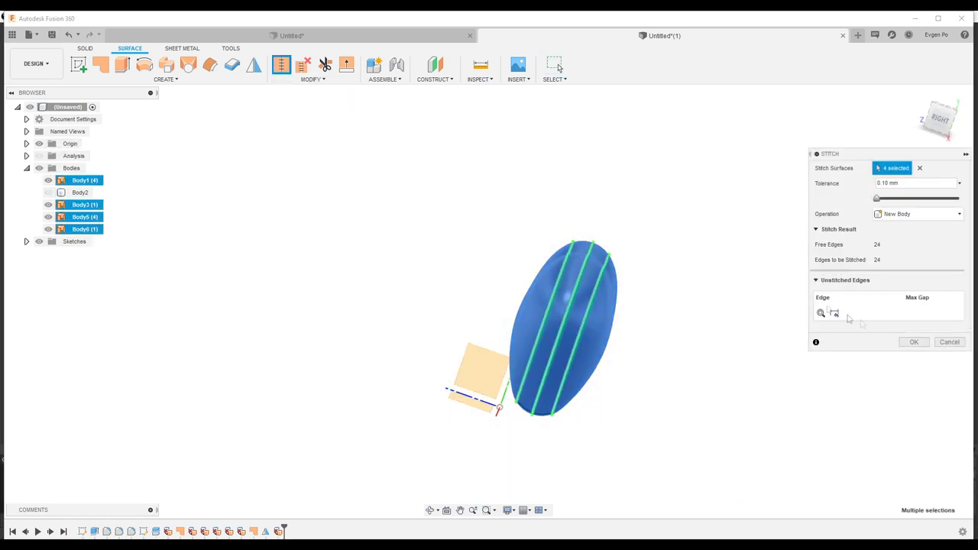
{"action": "left_click", "coordinate": [915, 343]}
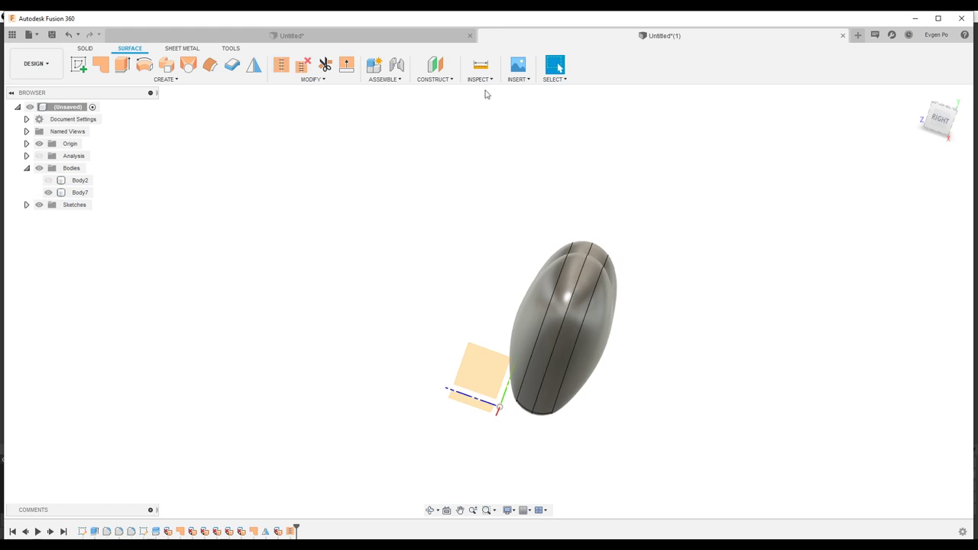
{"action": "left_click", "coordinate": [493, 128]}
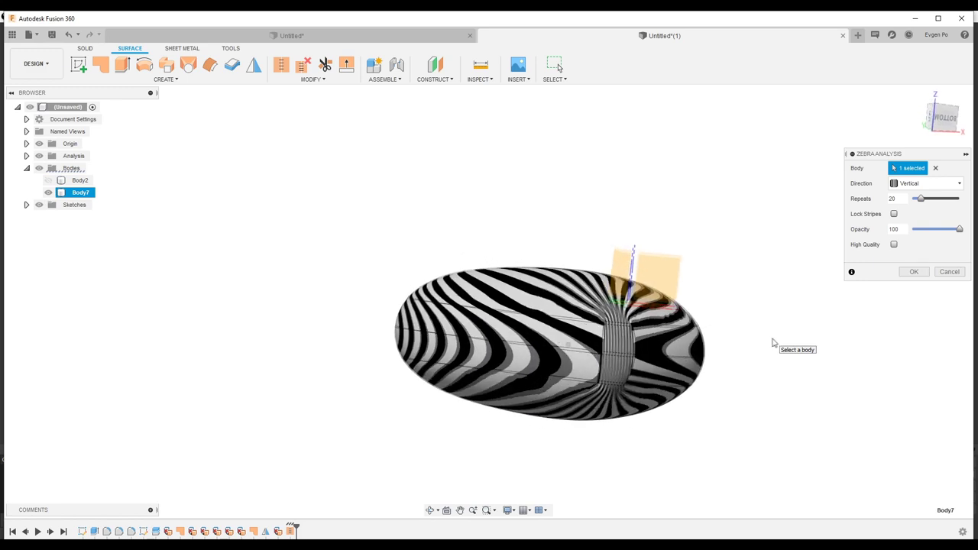
Close the first zebra check on Body7 and rerun Zebra Analysis with 20 vertical stripes
{"action": "left_click", "coordinate": [914, 271]}
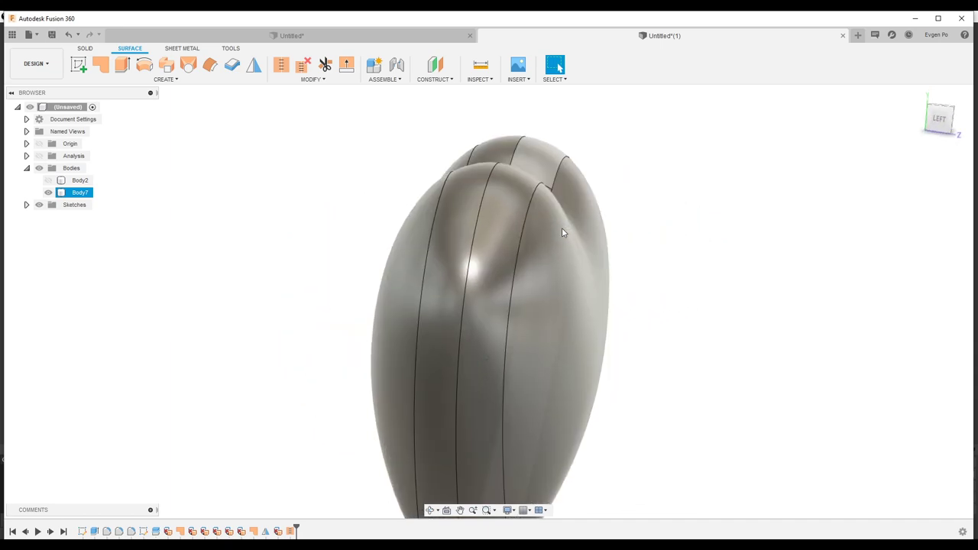
{"action": "left_click", "coordinate": [493, 129]}
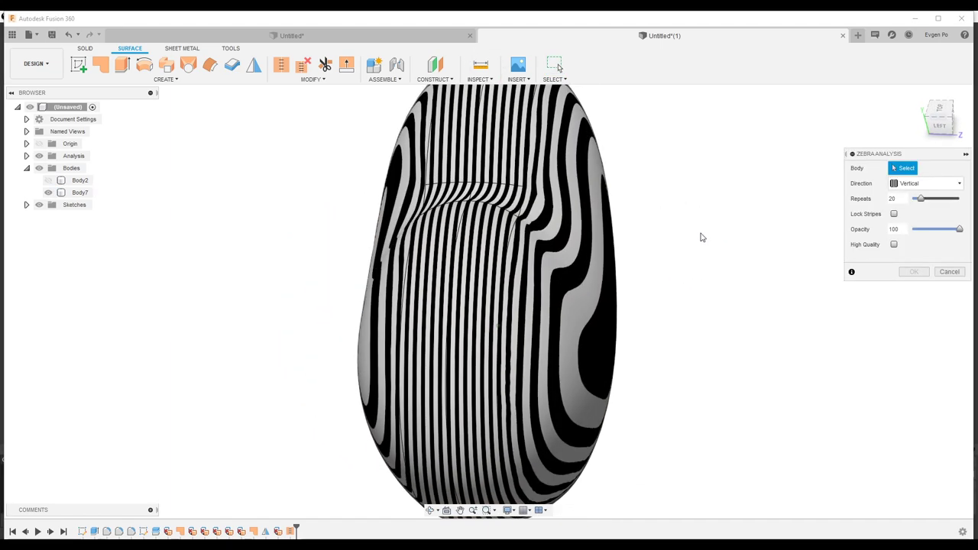